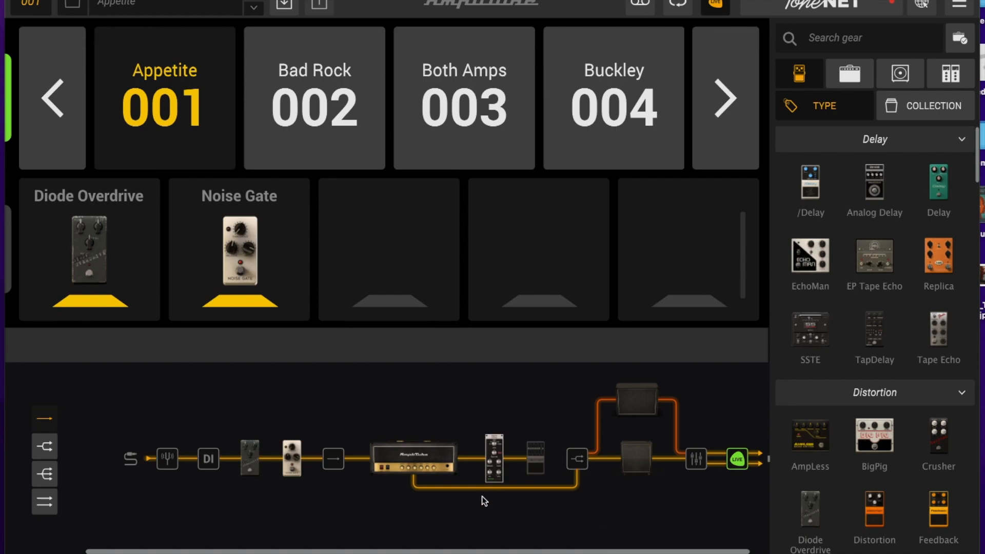
Step: Load the Test Vid preset and assign it to program slot 45
{"action": "left_click", "coordinate": [120, 5]}
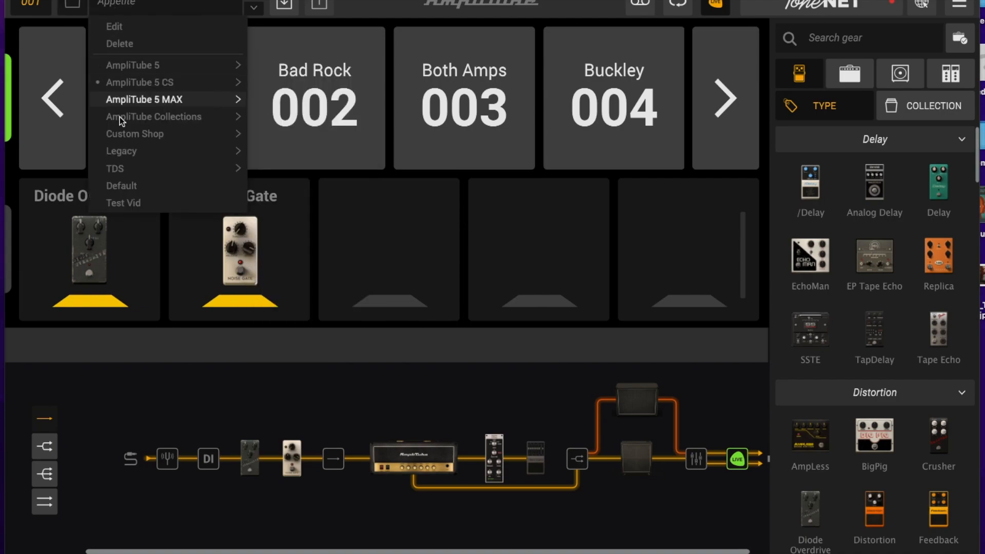
{"action": "left_click", "coordinate": [134, 200]}
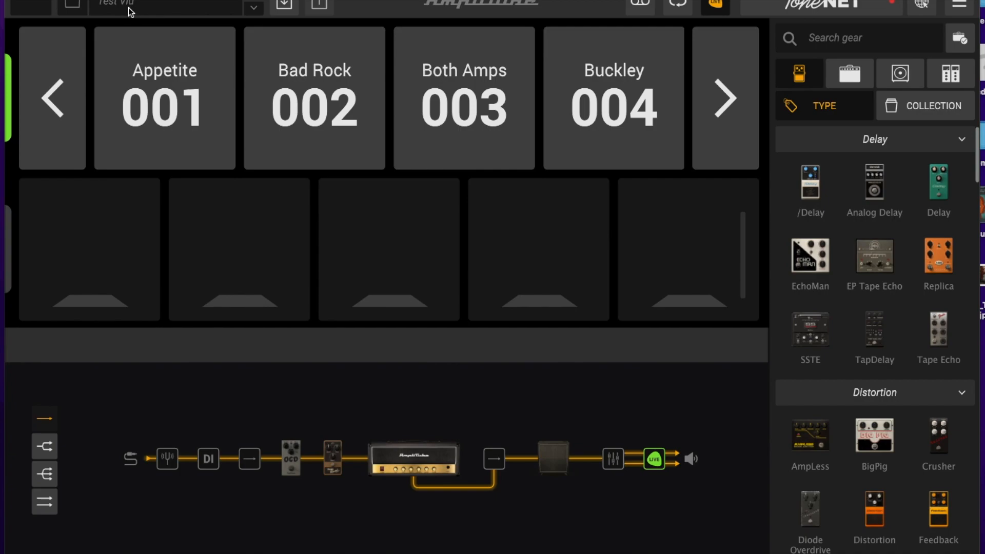
{"action": "left_click", "coordinate": [34, 8]}
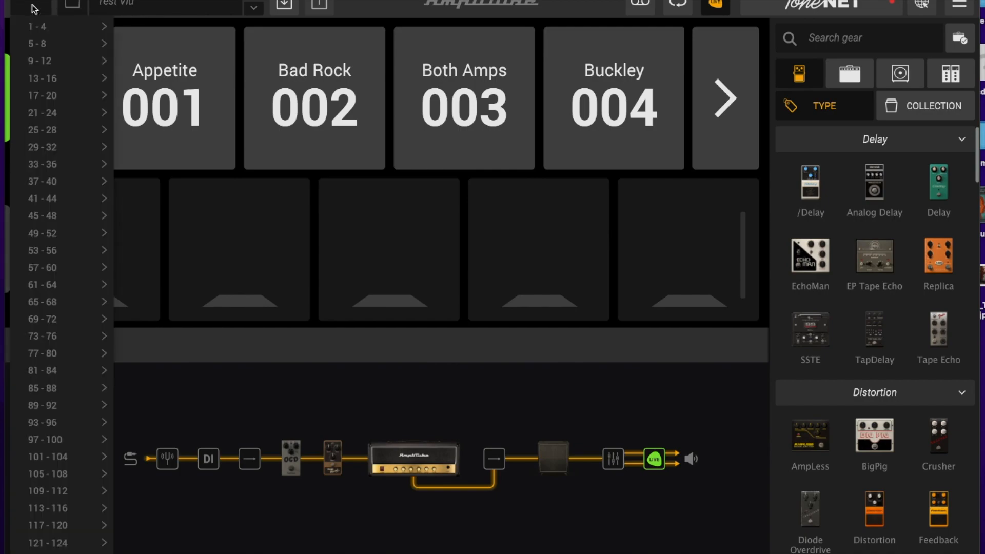
{"action": "mouse_move", "coordinate": [59, 216]}
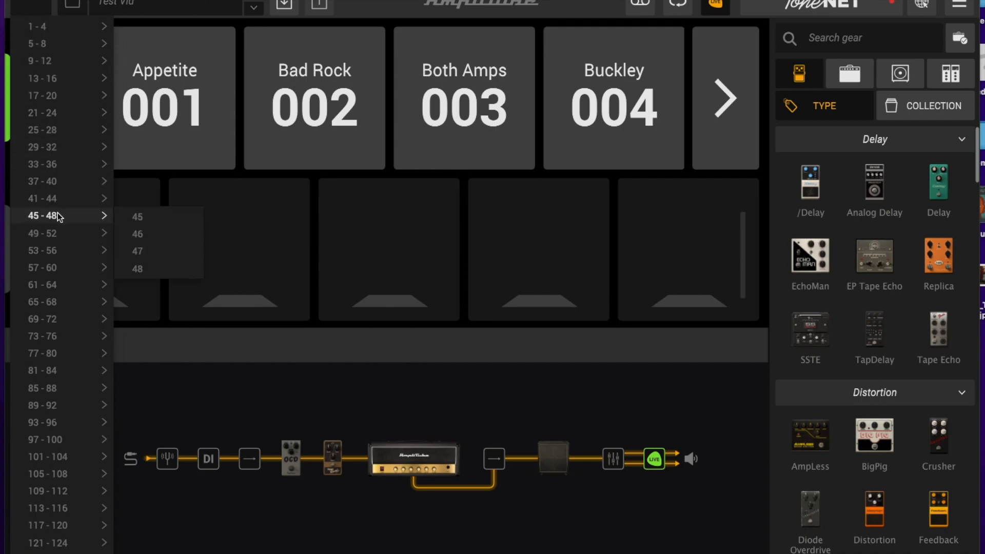
{"action": "left_click", "coordinate": [138, 219]}
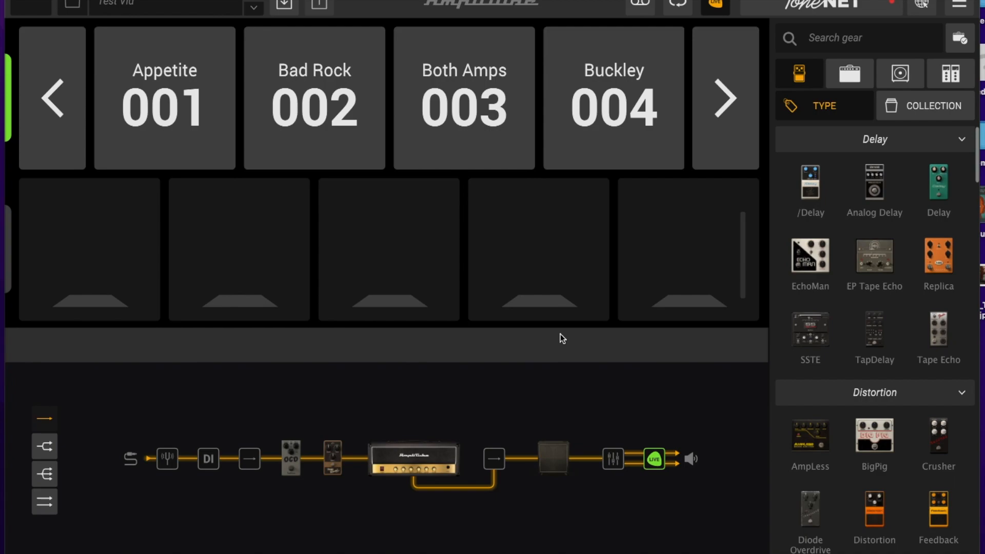
Step: Browse the live preset banks to slot 045 and recall the Test Vid preset
{"action": "left_click", "coordinate": [718, 132]}
{"action": "left_click", "coordinate": [718, 132]}
{"action": "left_click", "coordinate": [718, 132]}
{"action": "left_click", "coordinate": [718, 132]}
{"action": "left_click", "coordinate": [718, 132]}
{"action": "left_click", "coordinate": [718, 132]}
{"action": "left_click", "coordinate": [718, 132]}
{"action": "left_click", "coordinate": [718, 131]}
{"action": "left_click", "coordinate": [718, 132]}
{"action": "left_click", "coordinate": [718, 131]}
{"action": "left_click", "coordinate": [718, 132]}
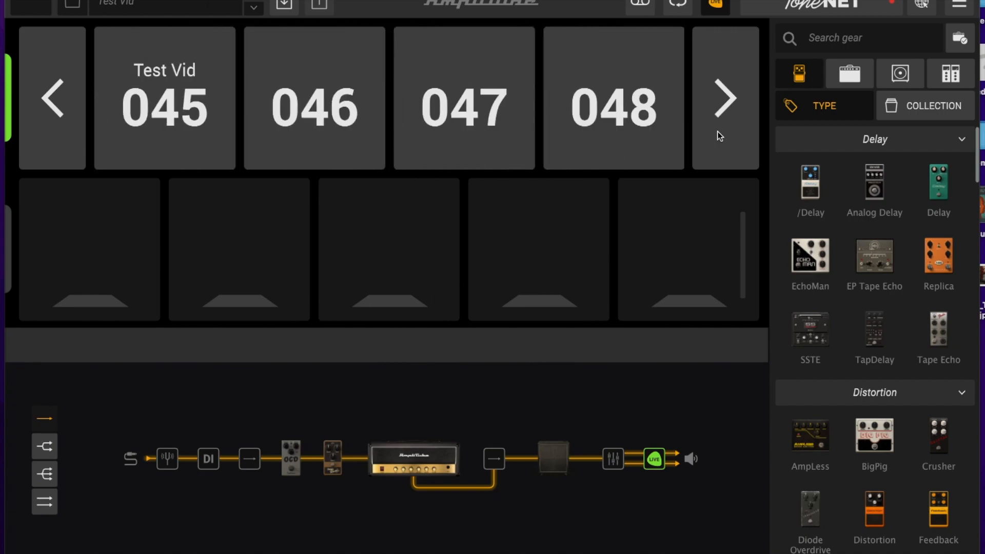
{"action": "left_click", "coordinate": [174, 116]}
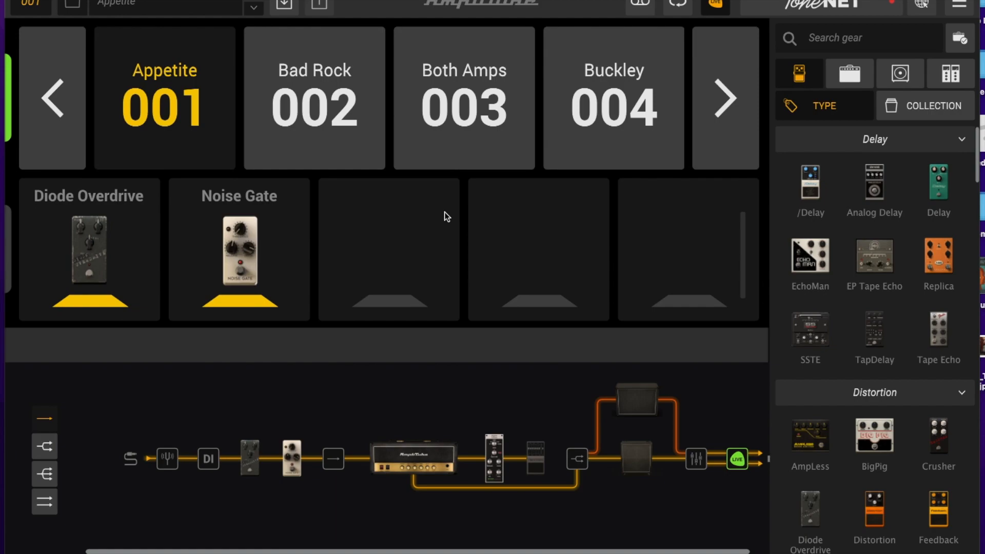
Step: Page forward from the first live bank to the one holding the Test Vid preset in slot 045
{"action": "left_click", "coordinate": [731, 116]}
{"action": "left_click", "coordinate": [730, 115]}
{"action": "left_click", "coordinate": [731, 115]}
{"action": "left_click", "coordinate": [730, 115]}
{"action": "left_click", "coordinate": [731, 116]}
{"action": "left_click", "coordinate": [731, 115]}
{"action": "left_click", "coordinate": [731, 116]}
{"action": "left_click", "coordinate": [731, 115]}
{"action": "left_click", "coordinate": [731, 115]}
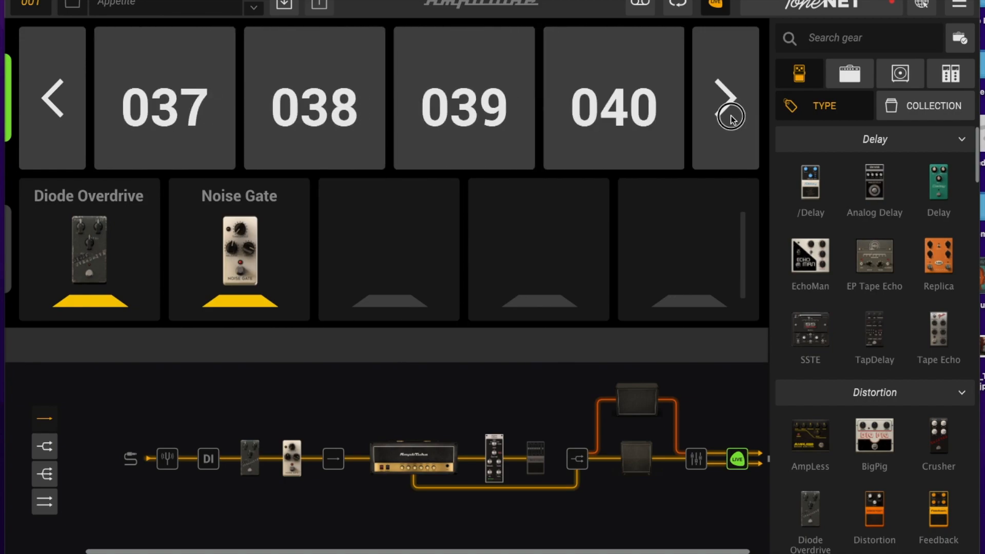
{"action": "left_click", "coordinate": [731, 115]}
{"action": "left_click", "coordinate": [731, 115]}
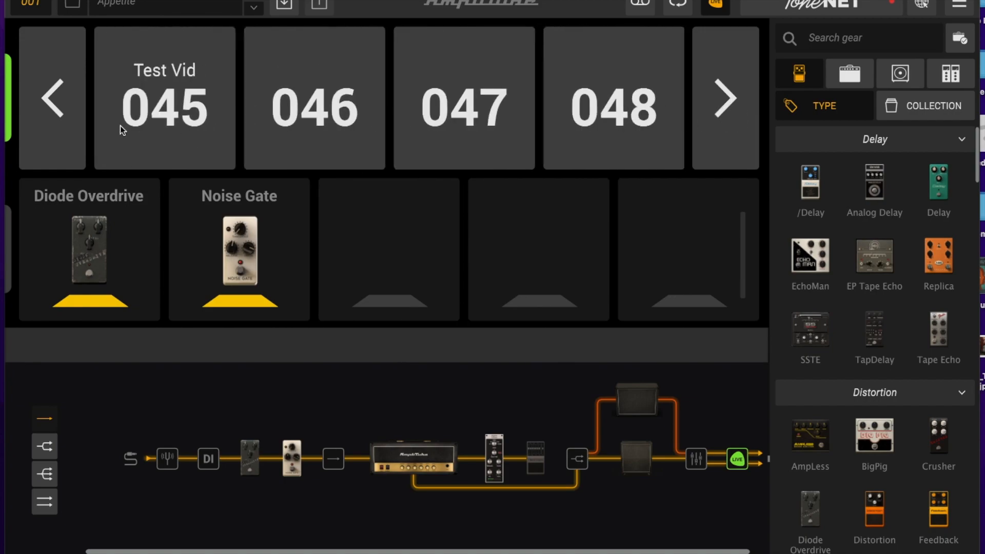
Step: Page back through the live preset banks to slots 001 to 004
{"action": "left_click", "coordinate": [53, 103]}
{"action": "left_click", "coordinate": [54, 102]}
{"action": "left_click", "coordinate": [53, 103]}
{"action": "left_click", "coordinate": [53, 103]}
{"action": "left_click", "coordinate": [53, 103]}
{"action": "left_click", "coordinate": [54, 103]}
{"action": "left_click", "coordinate": [53, 103]}
{"action": "left_click", "coordinate": [54, 106]}
{"action": "left_click", "coordinate": [54, 106]}
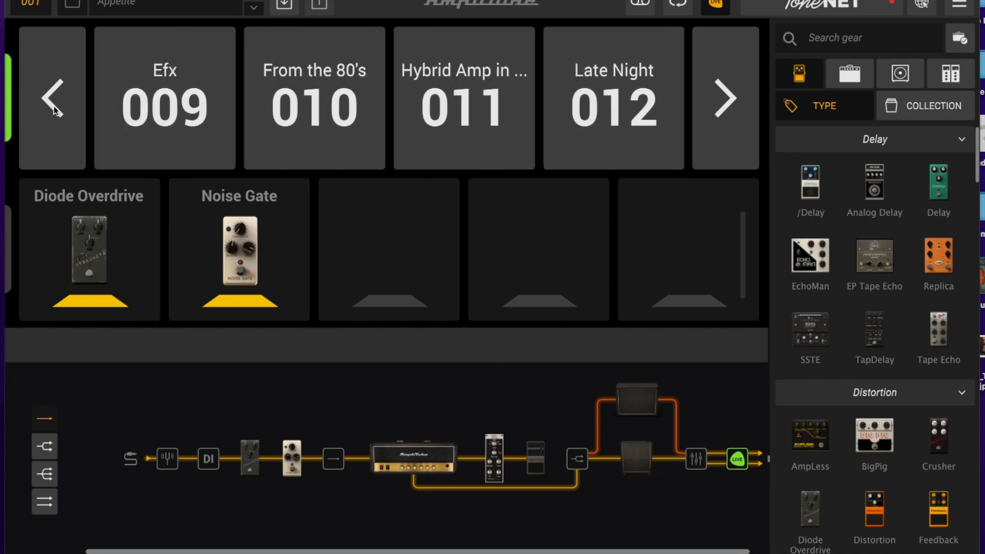
{"action": "left_click", "coordinate": [53, 106]}
{"action": "left_click", "coordinate": [54, 106]}
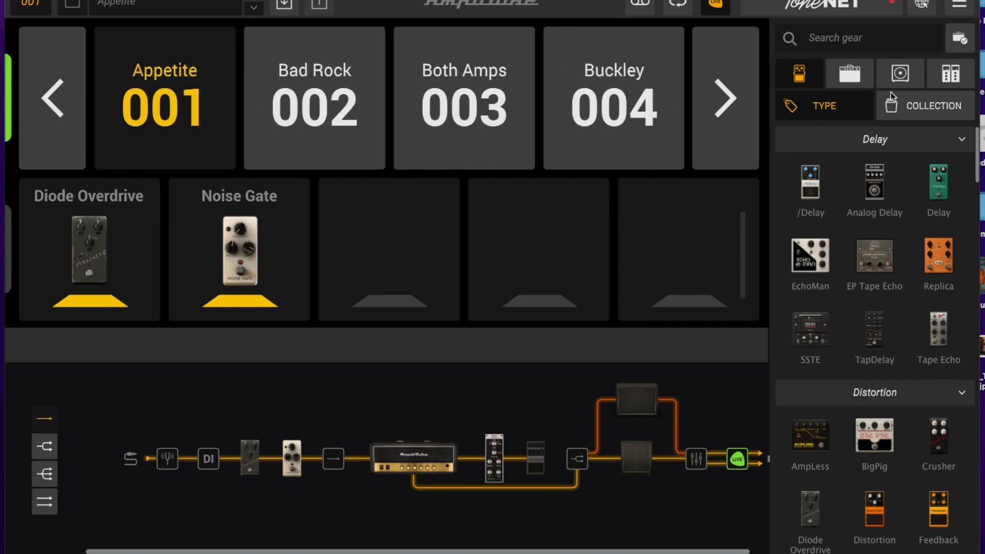
Step: Remove Test Vid from slot 045 in the program change assignments of the control settings and confirm
{"action": "left_click", "coordinate": [959, 6]}
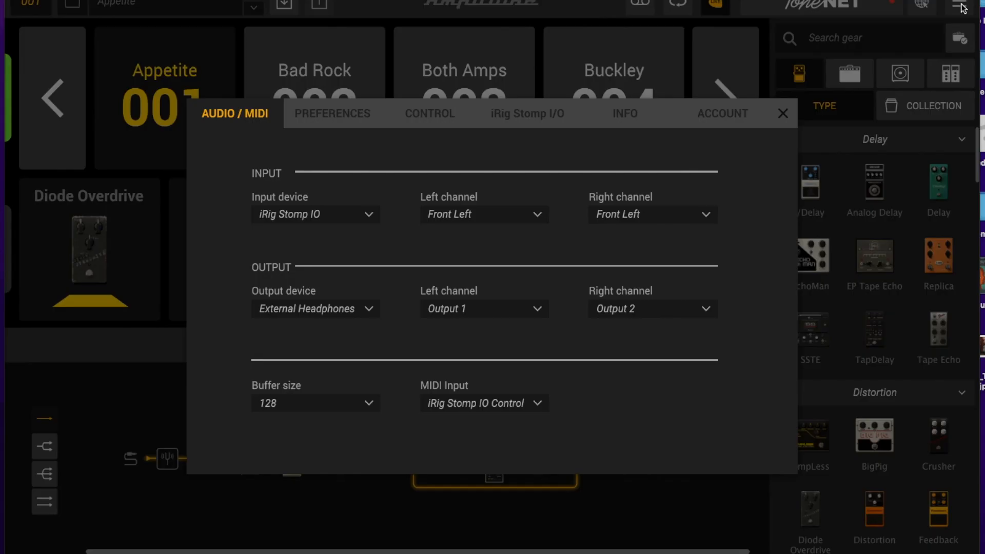
{"action": "left_click", "coordinate": [435, 116]}
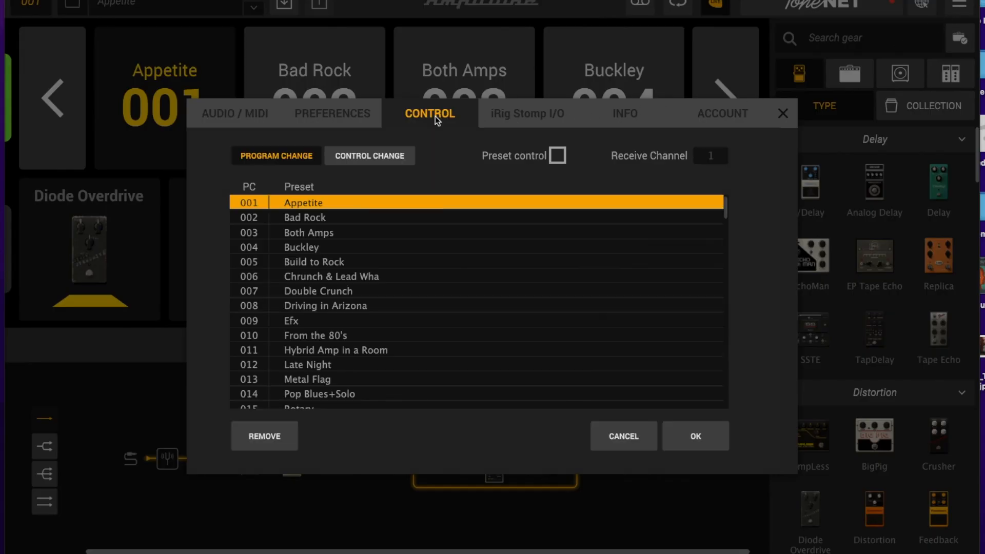
{"action": "scroll", "coordinate": [429, 291], "scroll_direction": "down", "scroll_amount": 2}
{"action": "scroll", "coordinate": [430, 291], "scroll_direction": "down", "scroll_amount": 10}
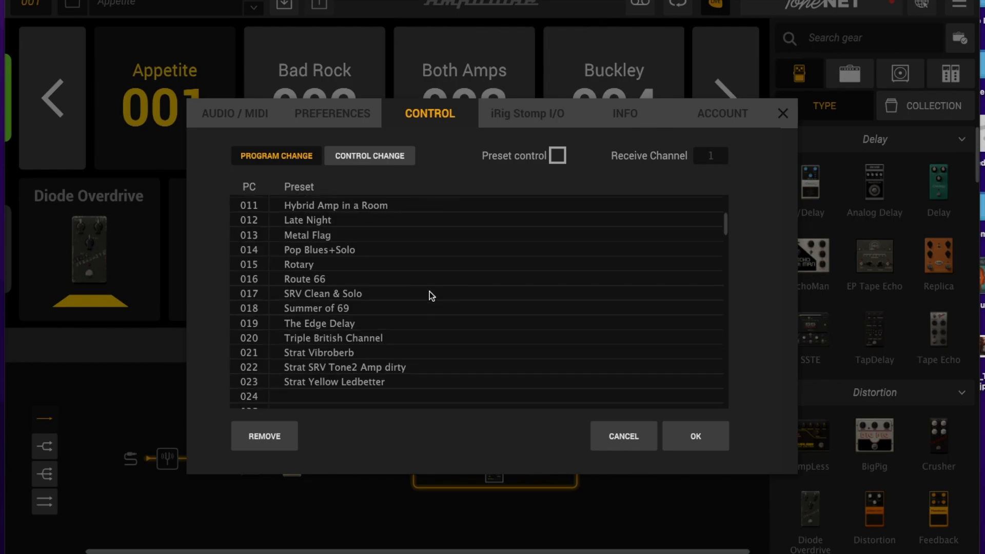
{"action": "scroll", "coordinate": [430, 291], "scroll_direction": "down", "scroll_amount": 3}
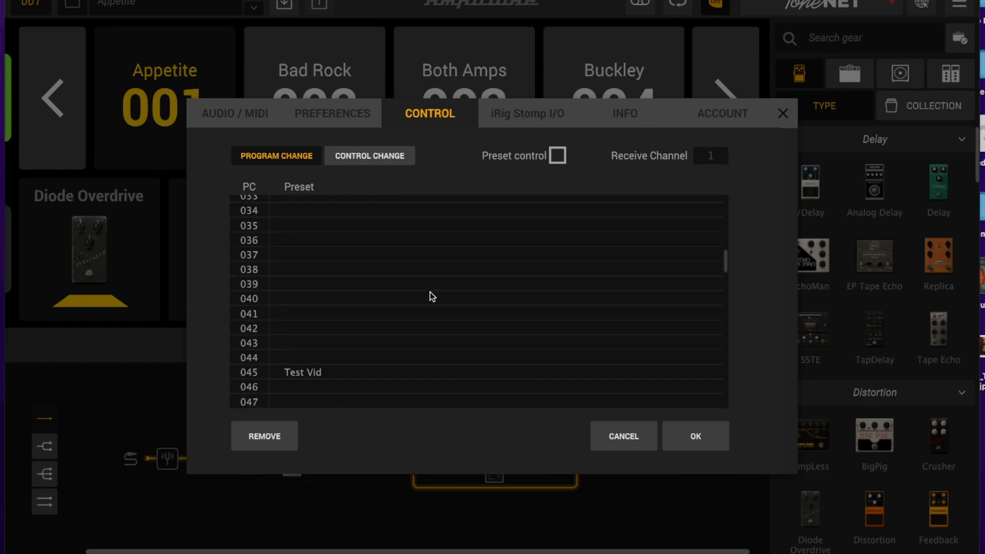
{"action": "left_click", "coordinate": [347, 334]}
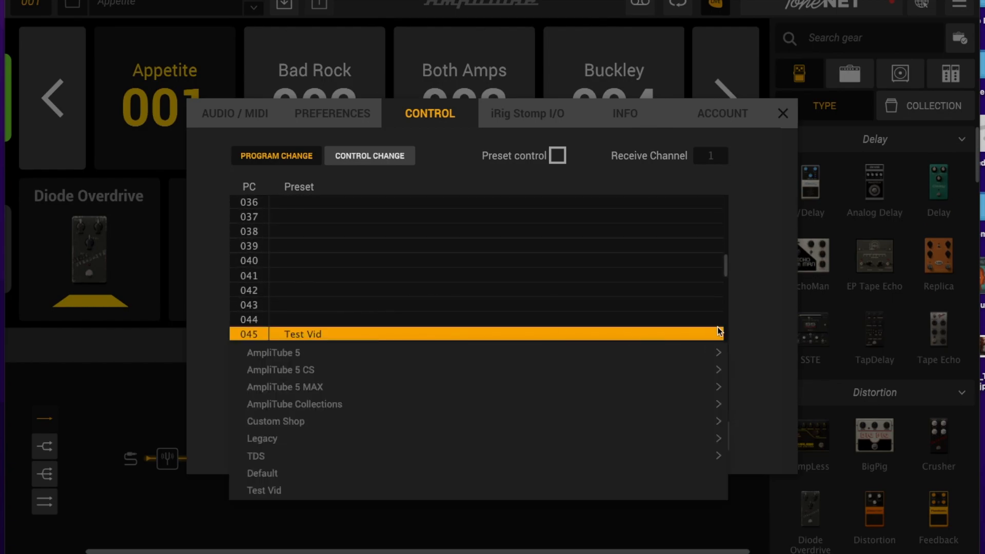
{"action": "left_click", "coordinate": [770, 330]}
{"action": "left_click", "coordinate": [272, 439]}
{"action": "left_click", "coordinate": [691, 439]}
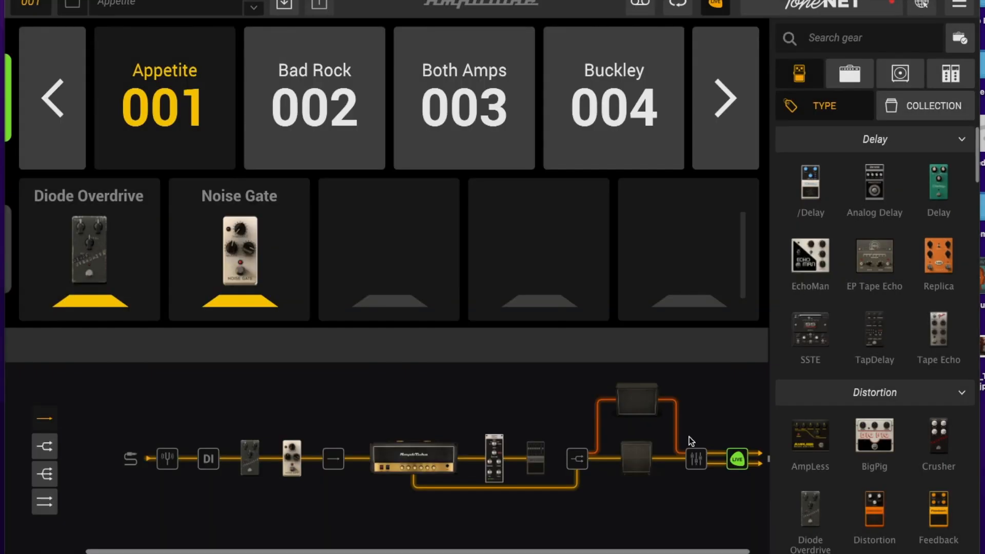
Step: Check the live preset banks up to slots 053 to 056 and look up Test Vid in the preset list
{"action": "left_click", "coordinate": [719, 104]}
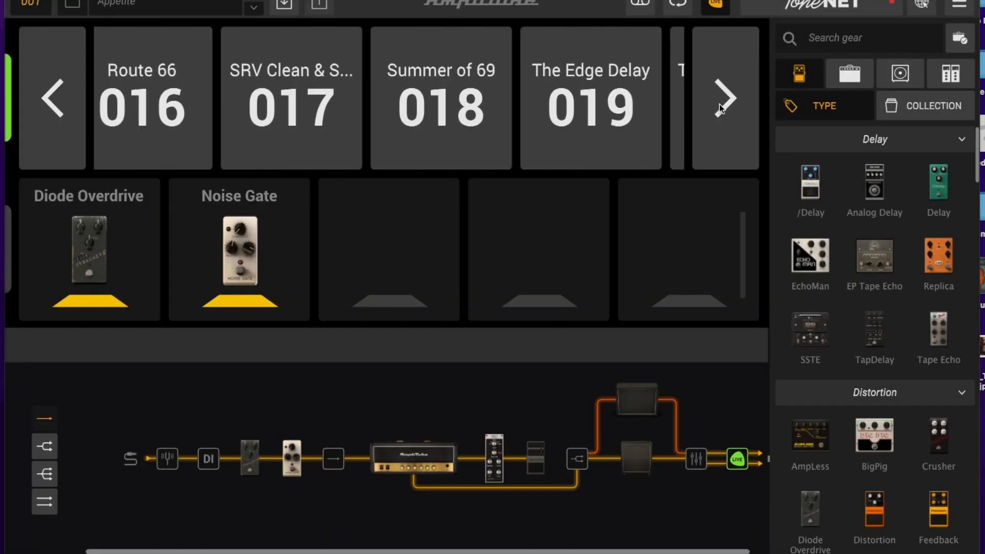
{"action": "left_click", "coordinate": [719, 103]}
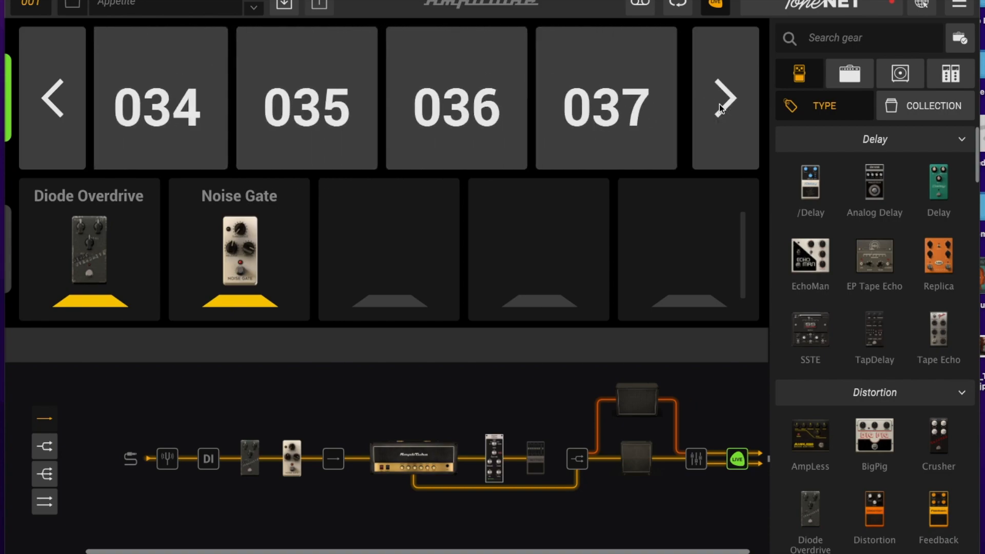
{"action": "left_click", "coordinate": [719, 103]}
{"action": "left_click", "coordinate": [720, 103]}
{"action": "left_click", "coordinate": [719, 104]}
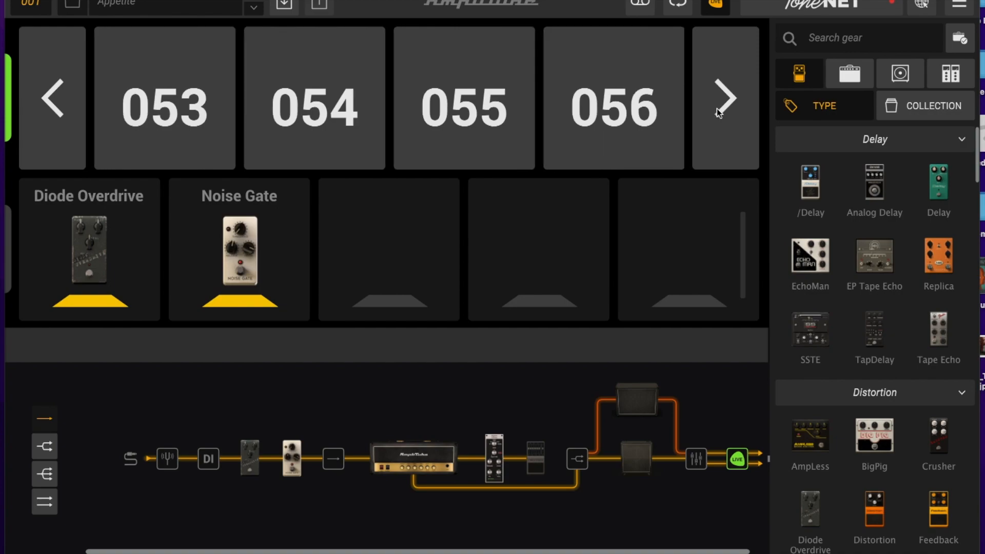
{"action": "left_click", "coordinate": [140, 9]}
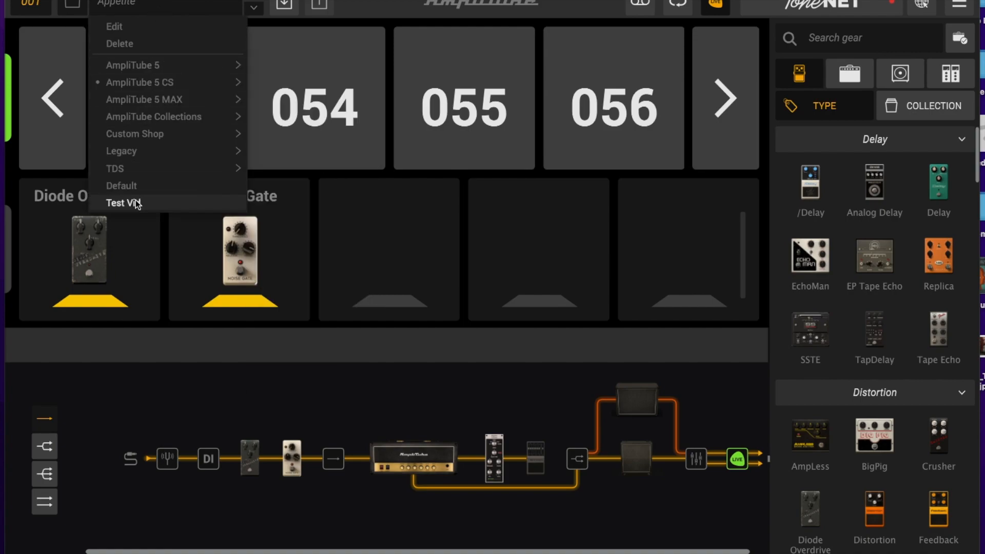
{"action": "left_click", "coordinate": [184, 7]}
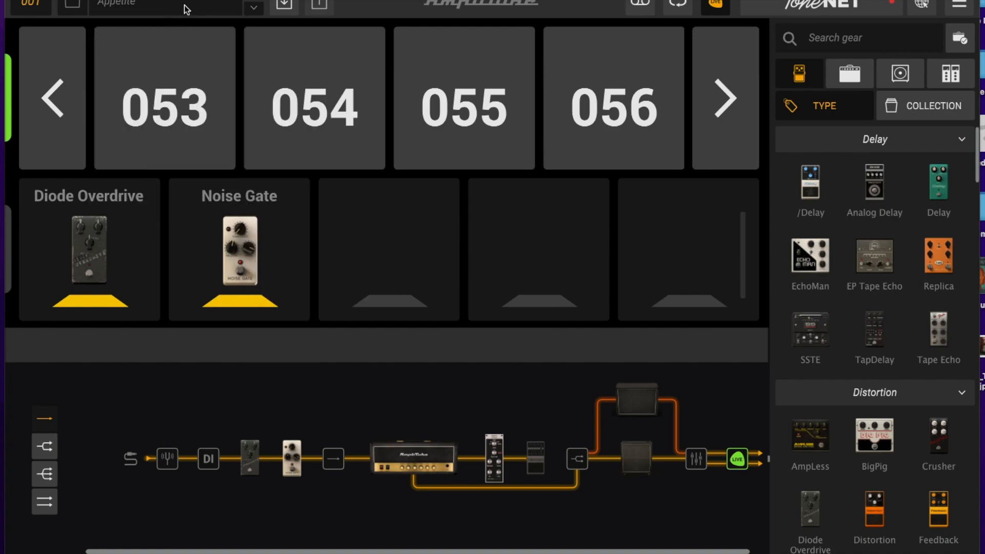
{"action": "left_click", "coordinate": [185, 7]}
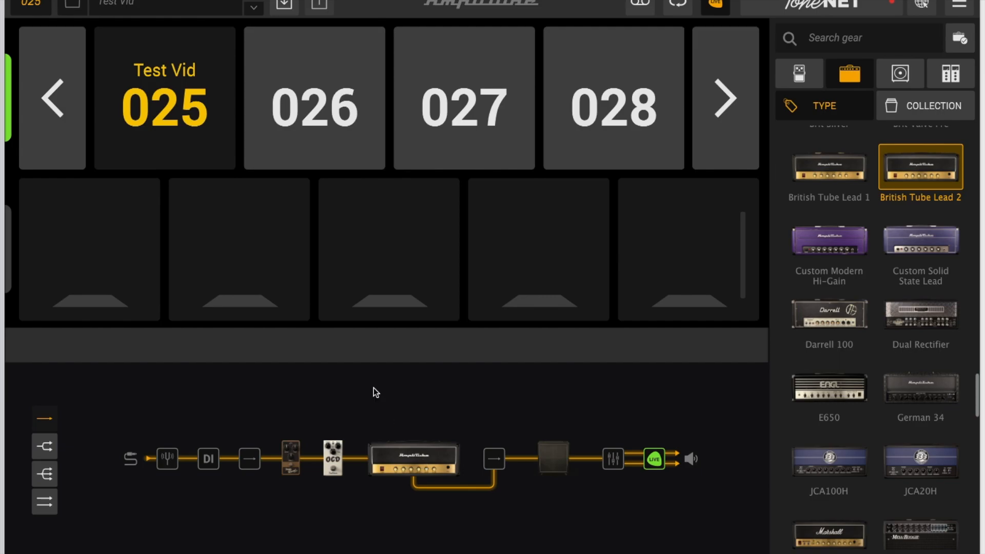
Step: Lower the Middle knob on the British Tube Lead 2 amp, overwrite the saved Test Vid preset, and return to the live view
{"action": "left_click", "coordinate": [430, 460]}
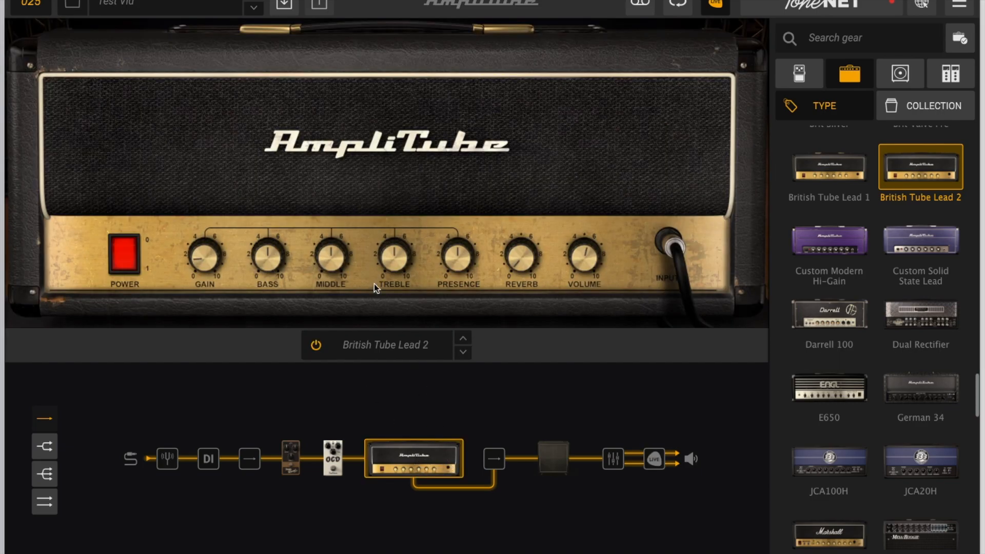
{"action": "left_click_drag", "start_coordinate": [329, 257], "coordinate": [326, 282]}
{"action": "left_click", "coordinate": [284, 4]}
{"action": "left_click", "coordinate": [502, 451]}
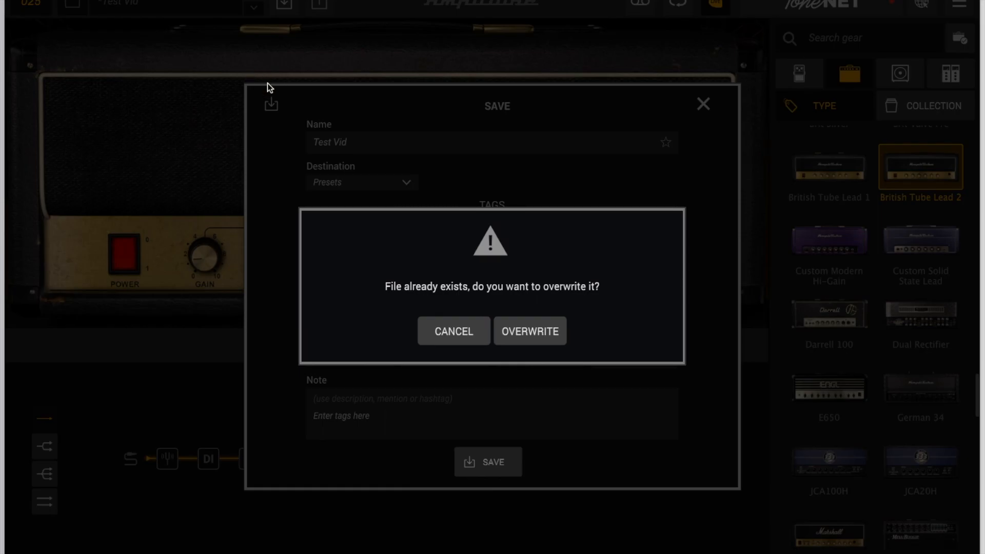
{"action": "left_click", "coordinate": [530, 335]}
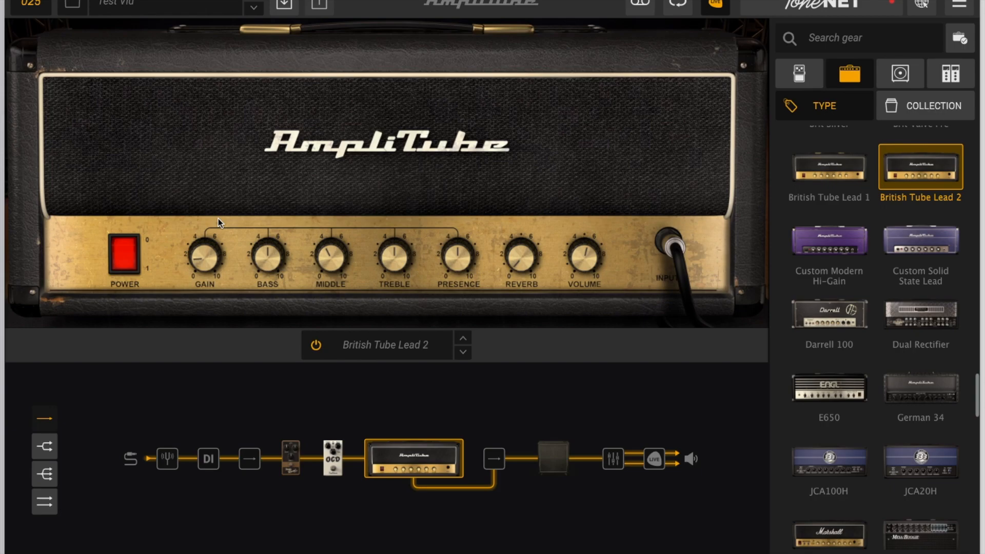
{"action": "left_click", "coordinate": [654, 462]}
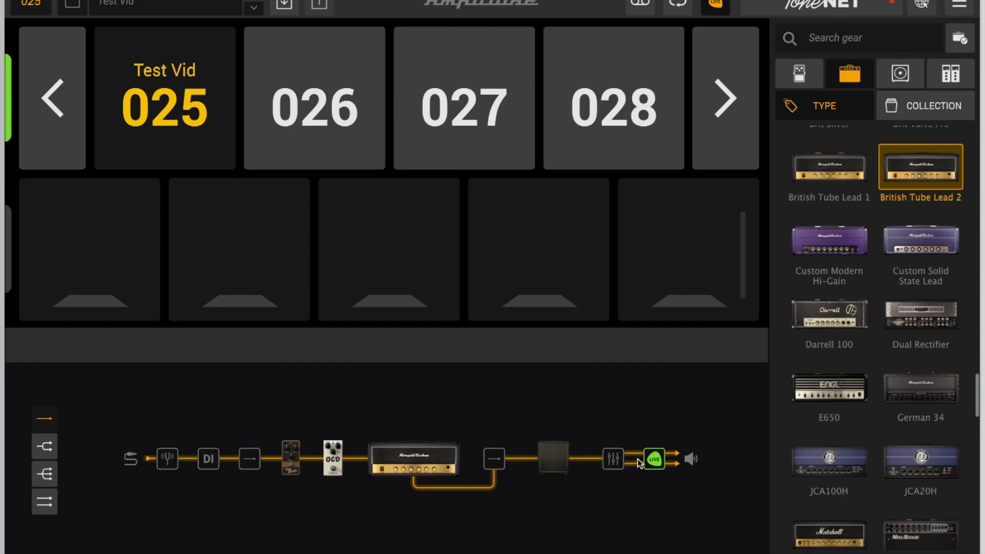
Step: Reposition the Dynamic 57 microphone on the 4x12 Closed Modern cabinet and return to the live view
{"action": "left_click", "coordinate": [558, 462]}
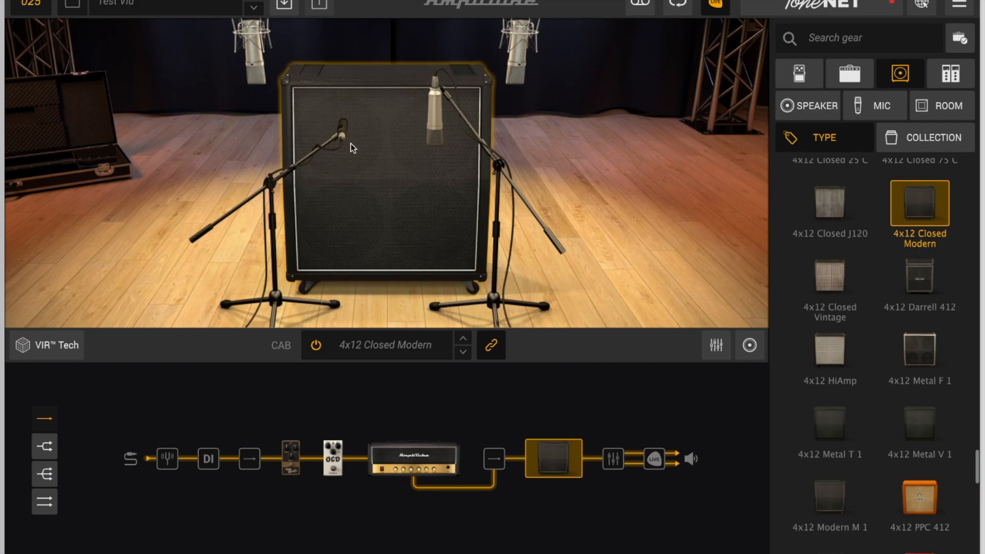
{"action": "left_click_drag", "start_coordinate": [312, 151], "coordinate": [343, 169]}
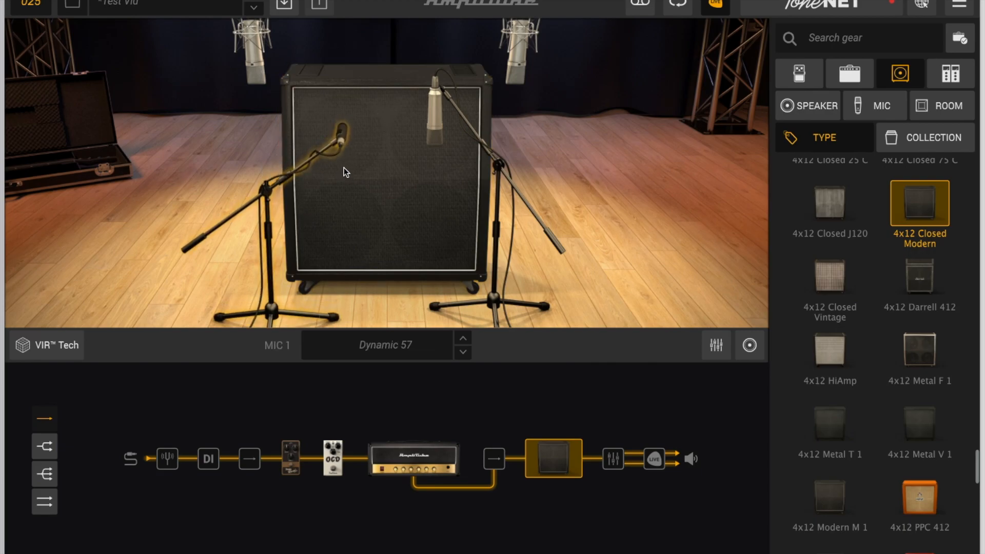
{"action": "left_click", "coordinate": [654, 459]}
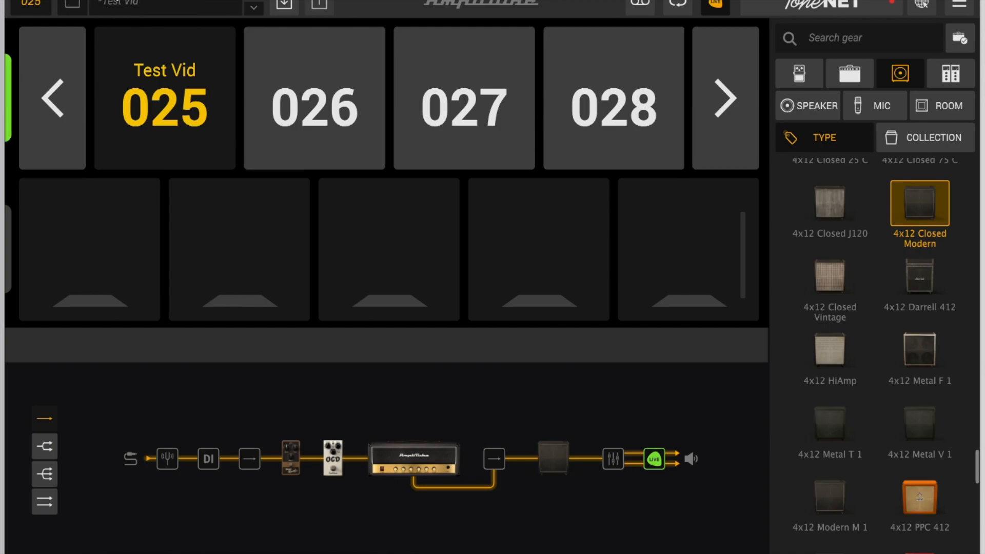
Step: Switch to the preceding live bank and come back to recall Test Vid from slot 025
{"action": "left_click", "coordinate": [51, 105]}
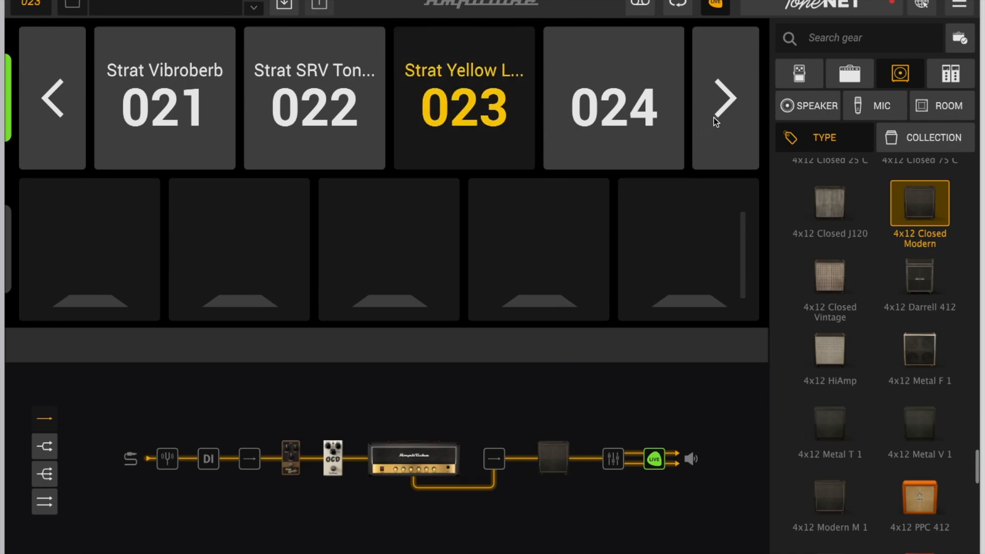
{"action": "left_click", "coordinate": [727, 110]}
{"action": "left_click", "coordinate": [150, 116]}
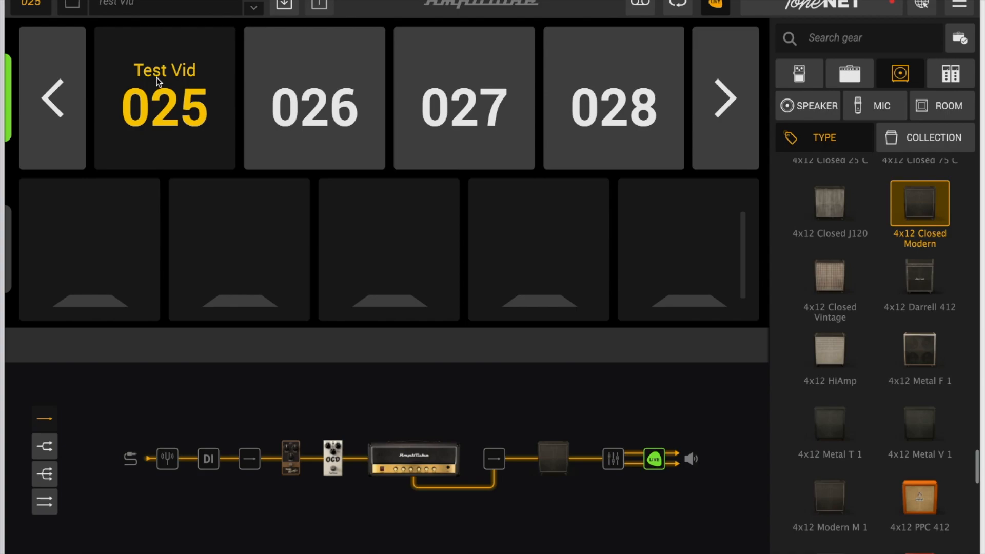
Step: Open the Test Vid preset's name and tag details from the preset list and close them without changes
{"action": "left_click", "coordinate": [154, 8]}
{"action": "left_click", "coordinate": [177, 9]}
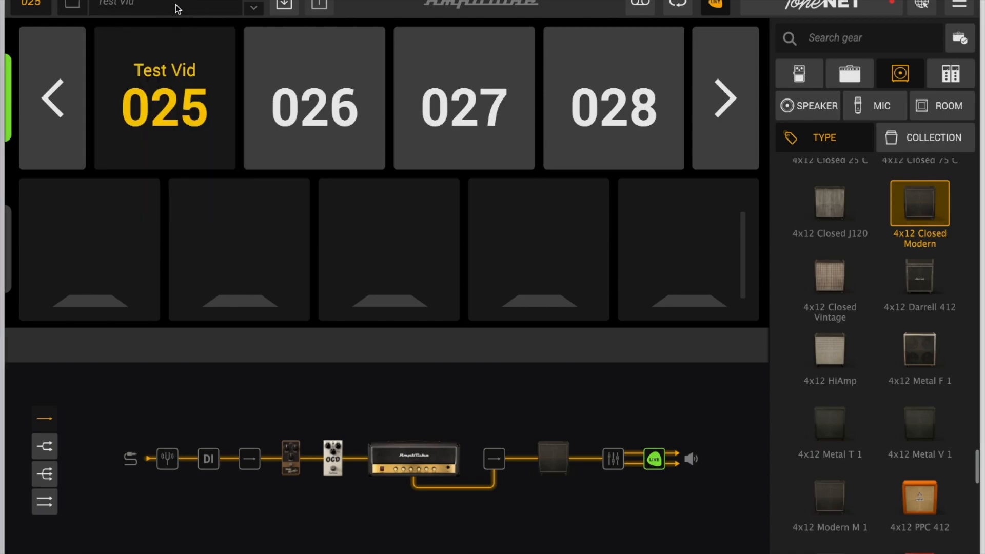
{"action": "left_click", "coordinate": [145, 8]}
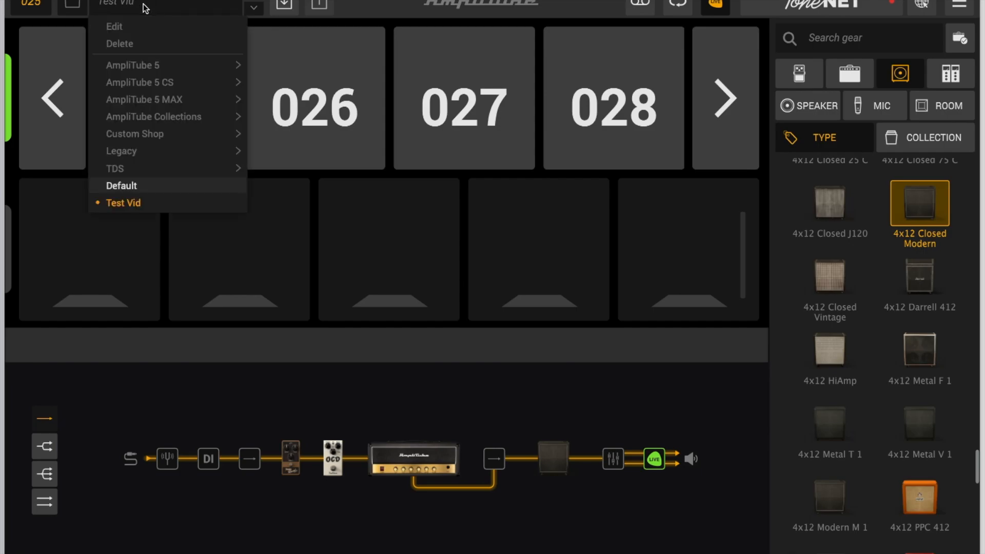
{"action": "left_click", "coordinate": [122, 26]}
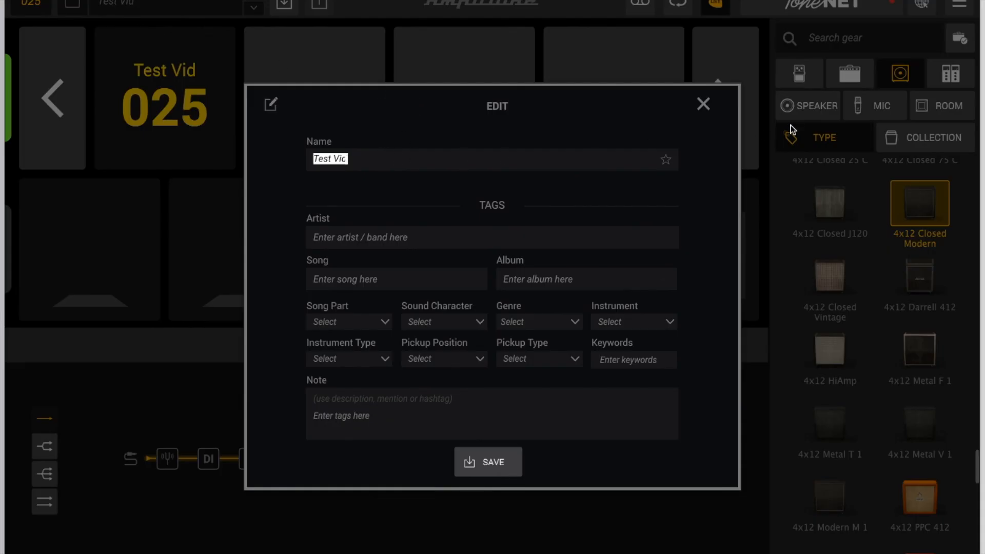
{"action": "left_click", "coordinate": [705, 105]}
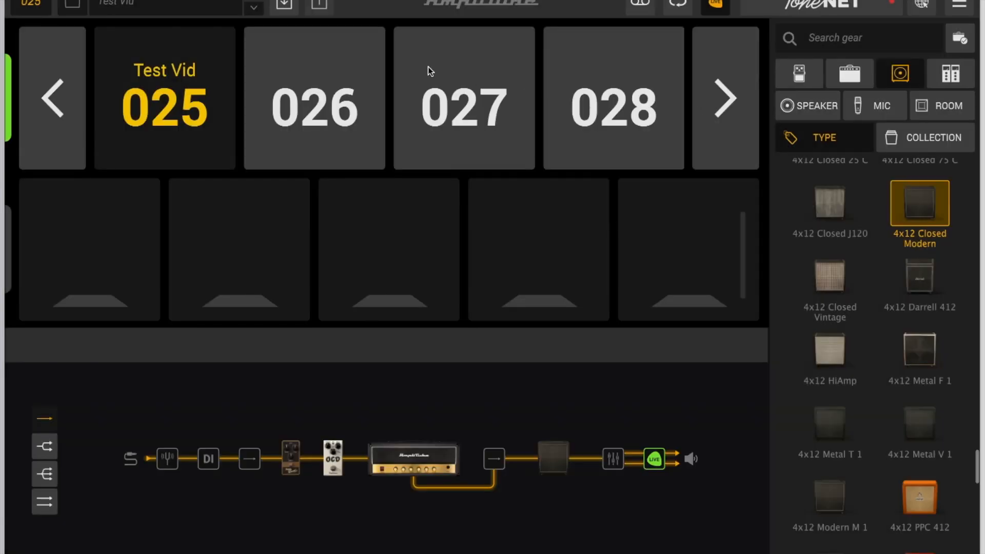
Step: Search the preset browser for "test", save Test Vid from its edit details, and return to the live view
{"action": "left_click", "coordinate": [73, 7]}
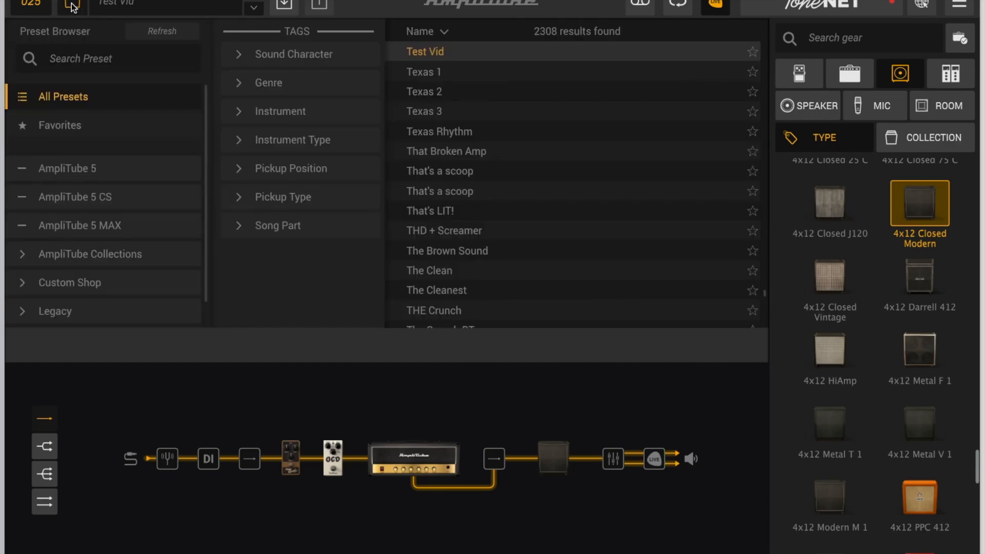
{"action": "left_click", "coordinate": [93, 59]}
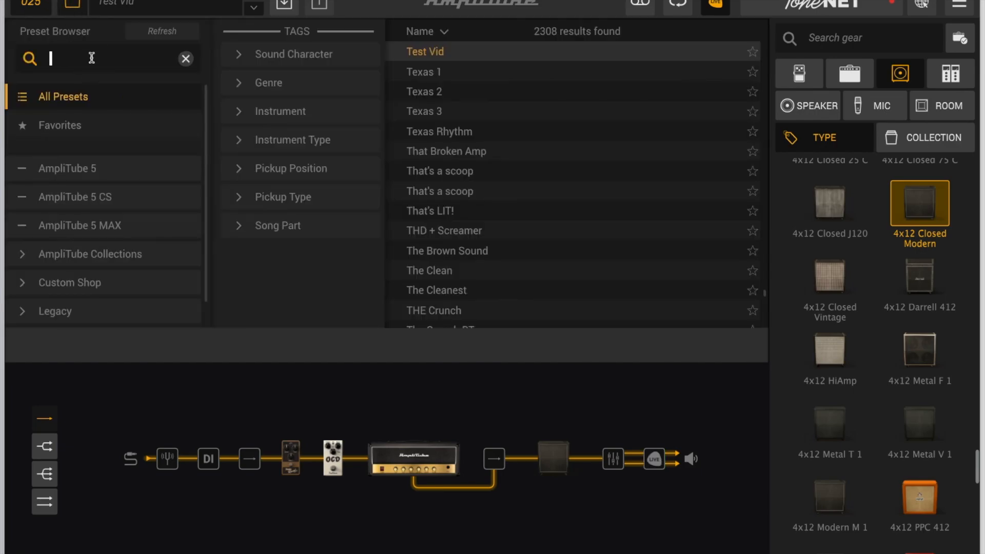
{"action": "type", "text": "test"}
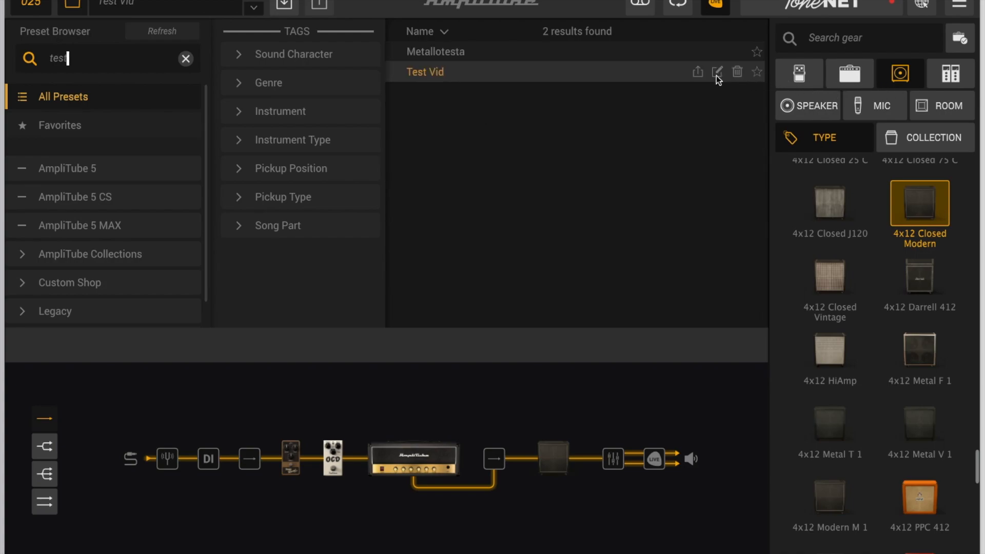
{"action": "left_click", "coordinate": [717, 73]}
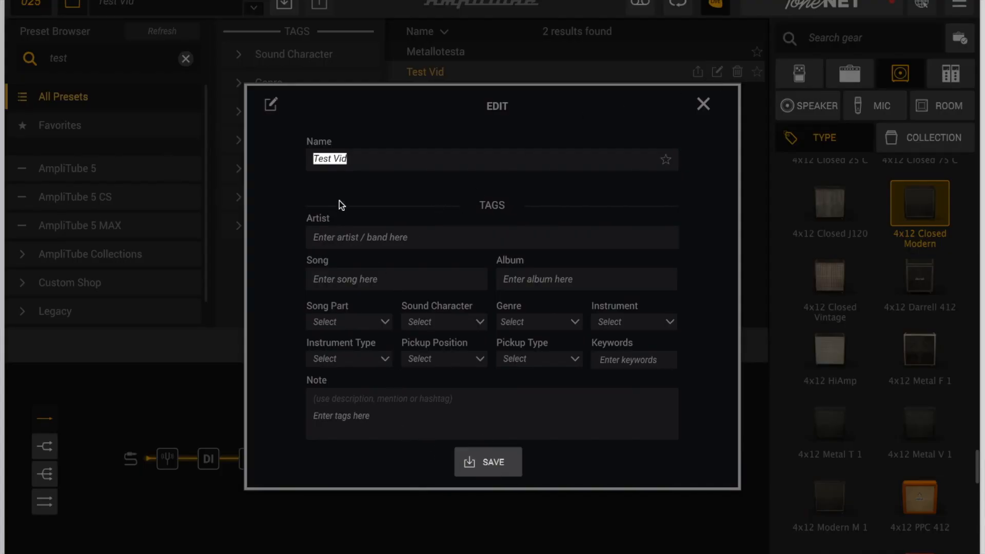
{"action": "left_click", "coordinate": [497, 453]}
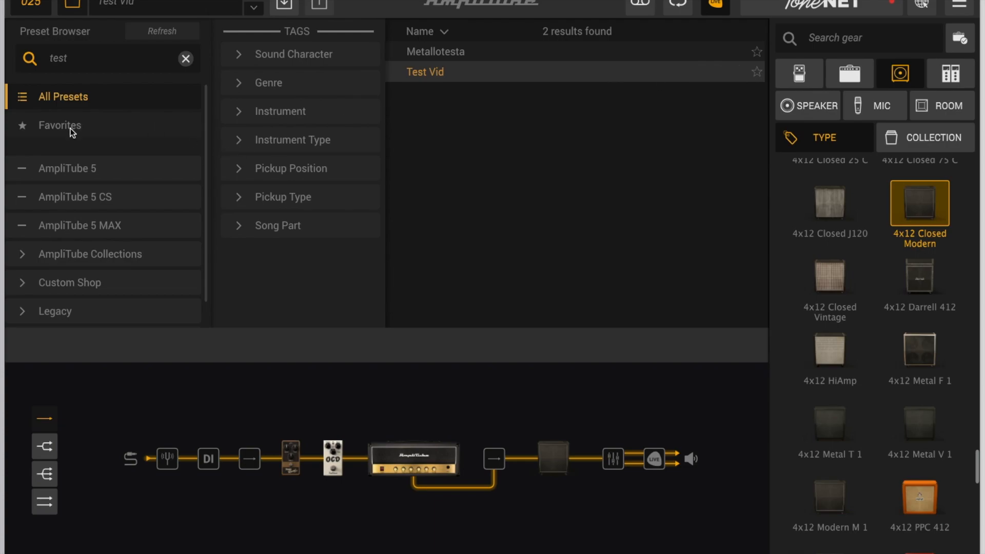
{"action": "left_click", "coordinate": [73, 6]}
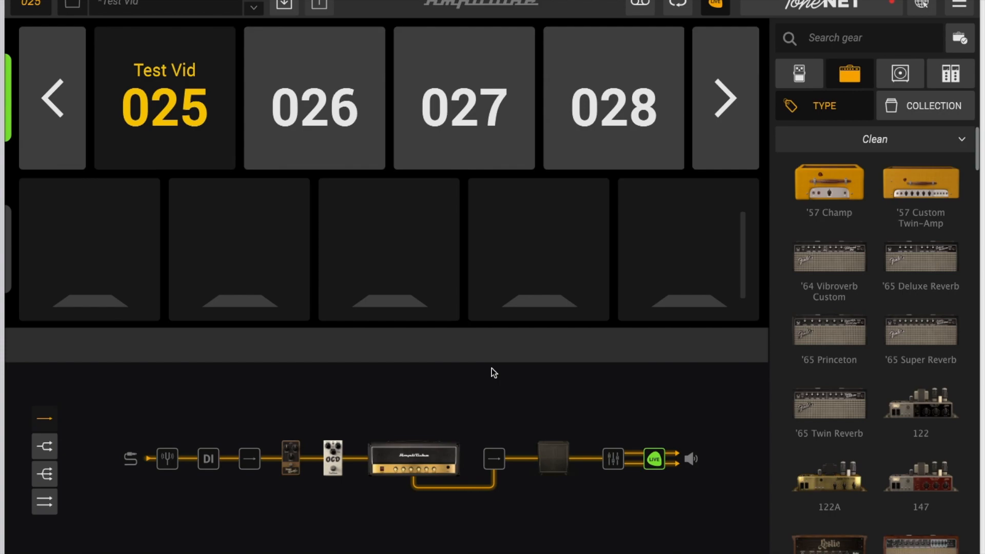
Step: Check the audio and MIDI settings, including the available output devices, and close them without changes
{"action": "left_click", "coordinate": [960, 6]}
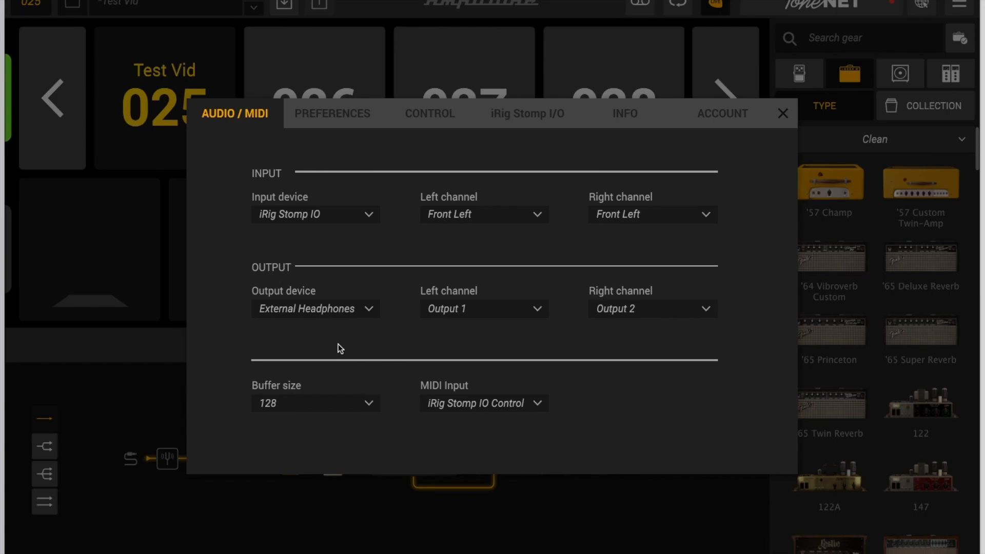
{"action": "left_click", "coordinate": [336, 310]}
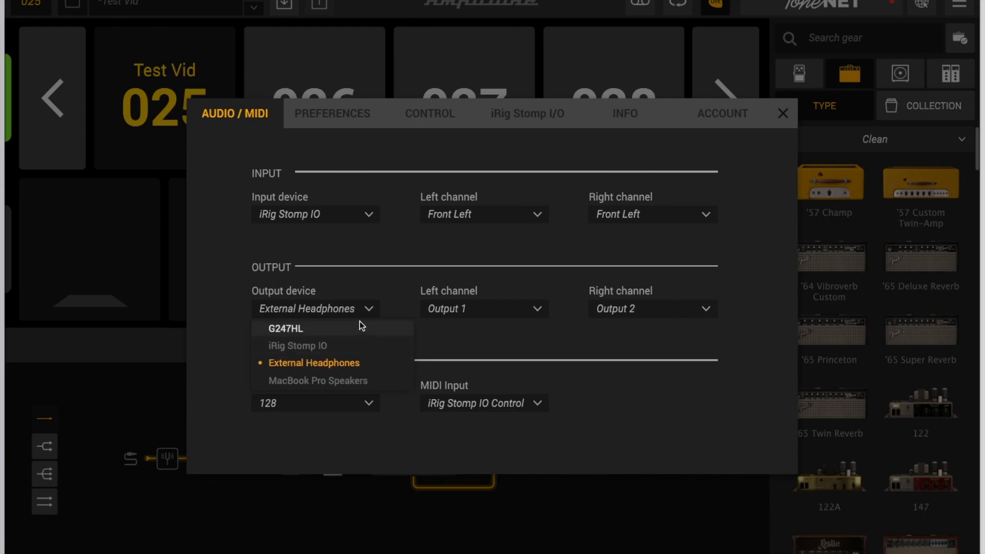
{"action": "left_click", "coordinate": [365, 309]}
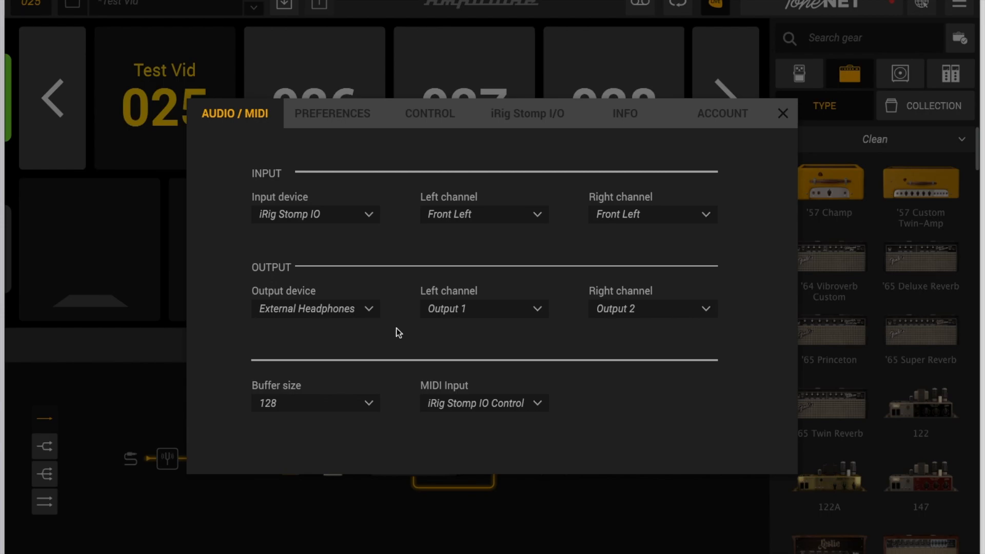
{"action": "left_click", "coordinate": [783, 113]}
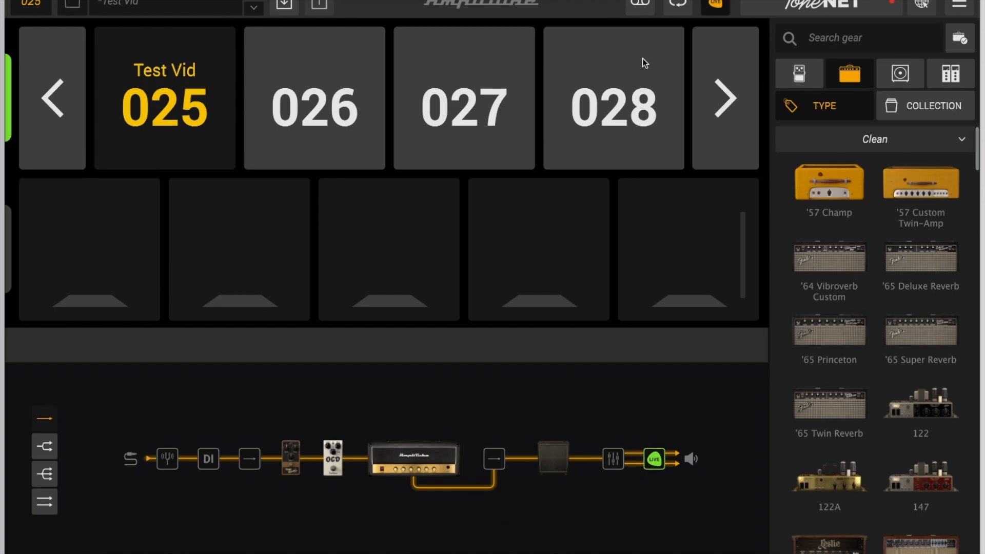
Step: Load the Cheap Trick preset "I Want You To Want Me Solo Clean" from ToneNET and return to the live view
{"action": "left_click", "coordinate": [647, 8]}
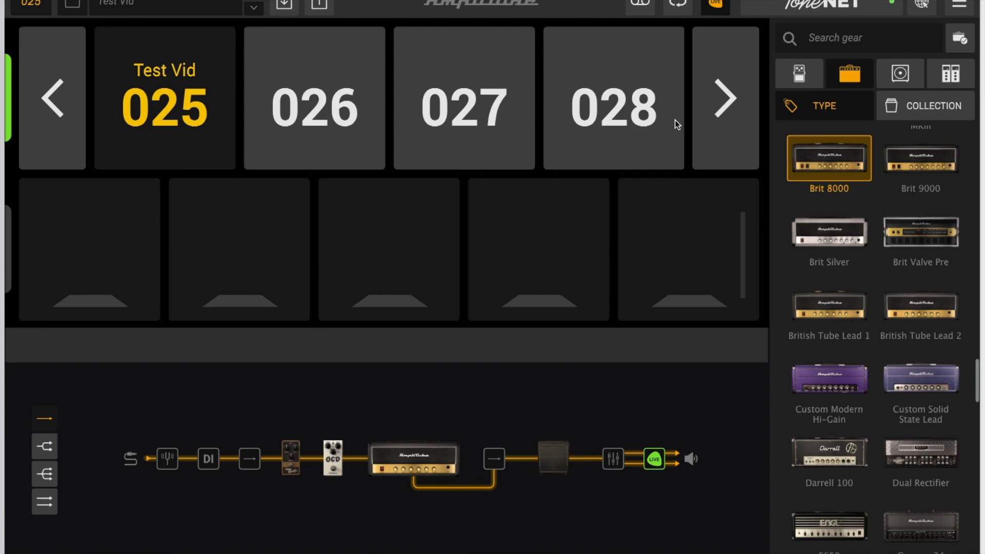
{"action": "left_click", "coordinate": [853, 6]}
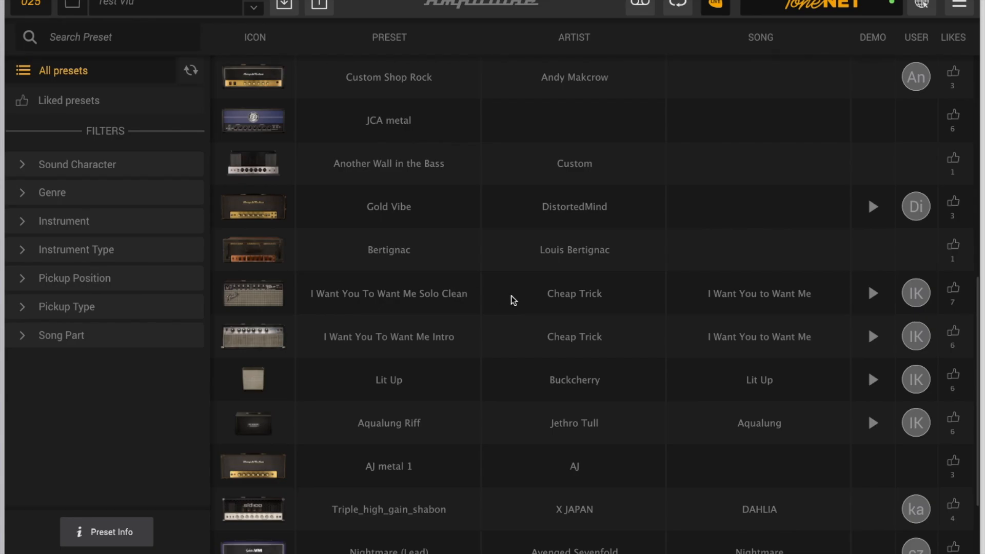
{"action": "scroll", "coordinate": [513, 300], "scroll_direction": "down", "scroll_amount": 3}
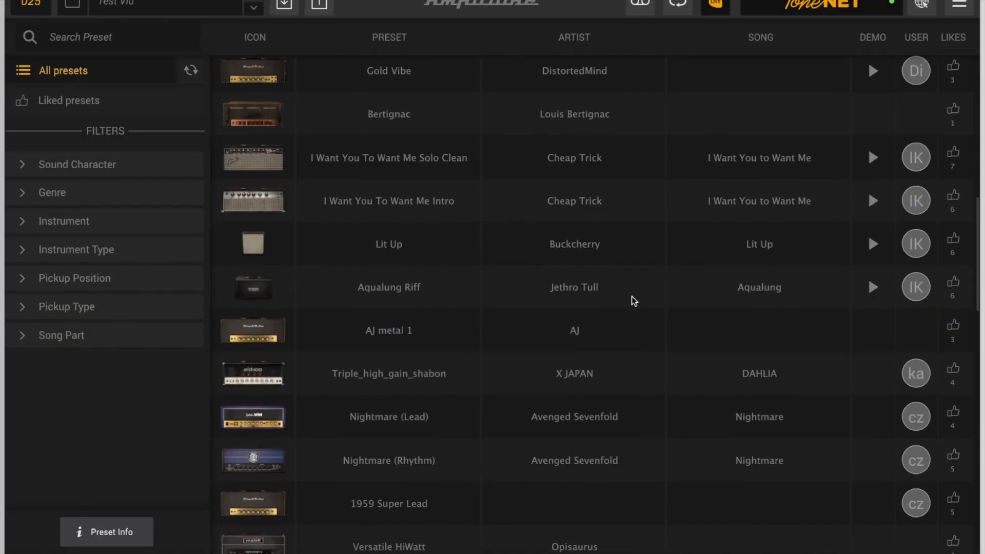
{"action": "scroll", "coordinate": [635, 300], "scroll_direction": "up", "scroll_amount": 2}
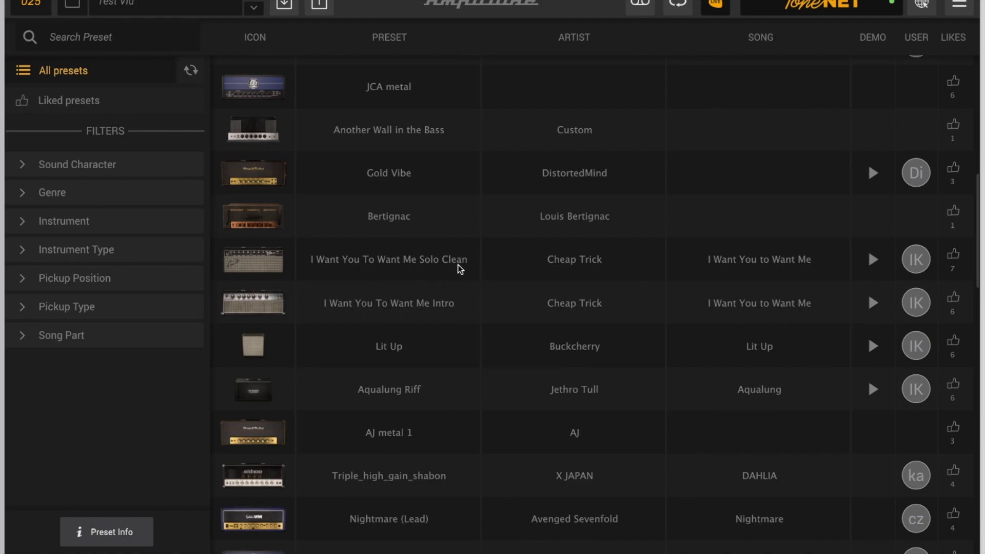
{"action": "left_click", "coordinate": [459, 267]}
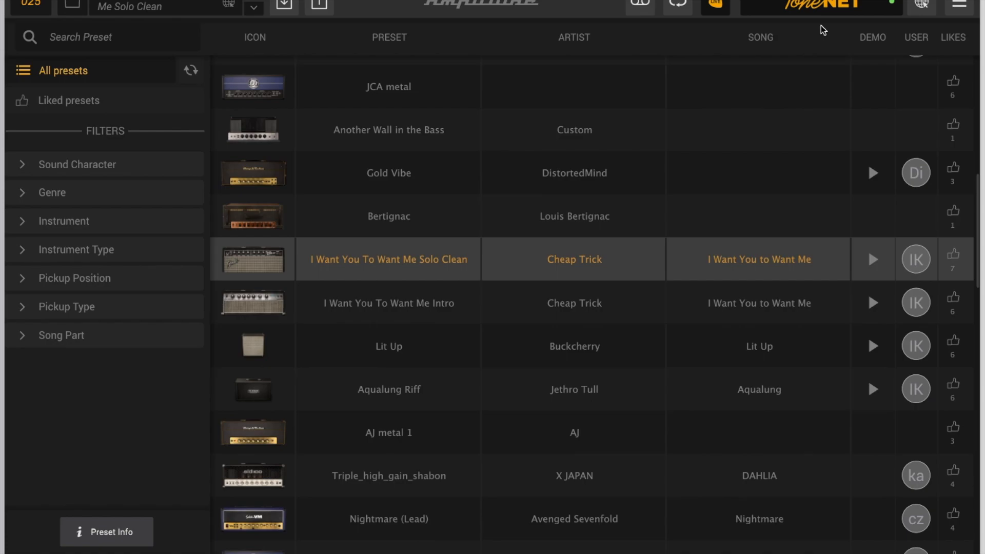
{"action": "left_click", "coordinate": [841, 5]}
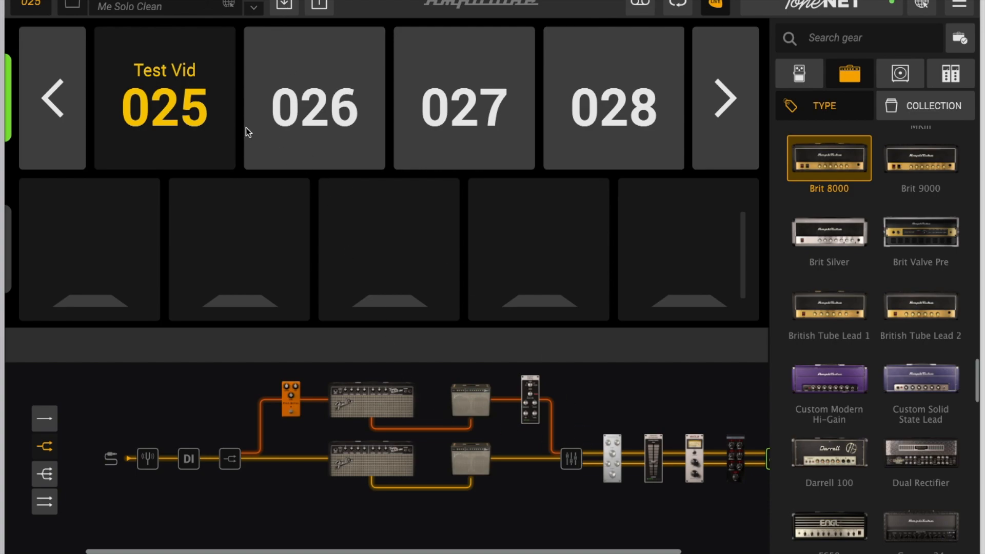
Step: Recall Test Vid from slot 025 and review the ToneNET preset list again
{"action": "left_click", "coordinate": [164, 105]}
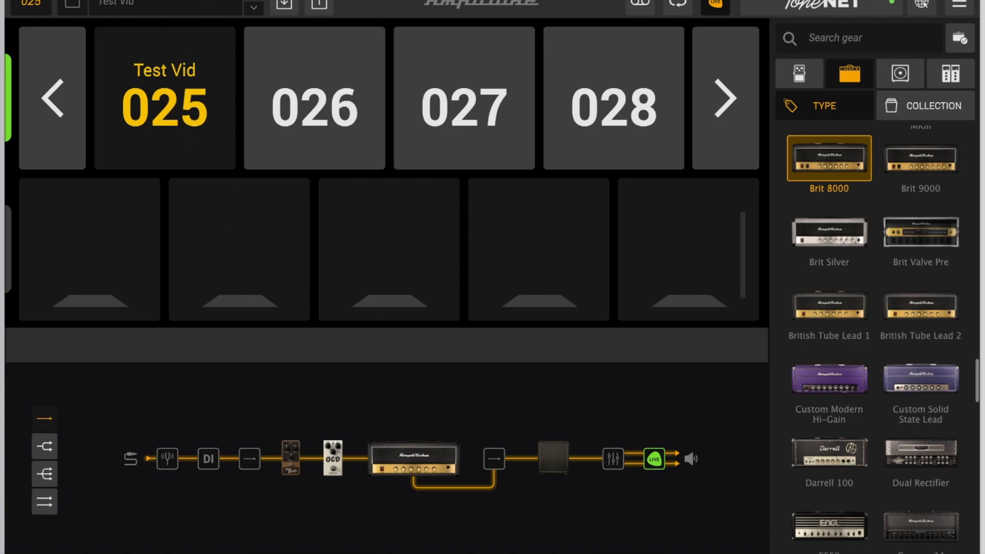
{"action": "left_click", "coordinate": [865, 7]}
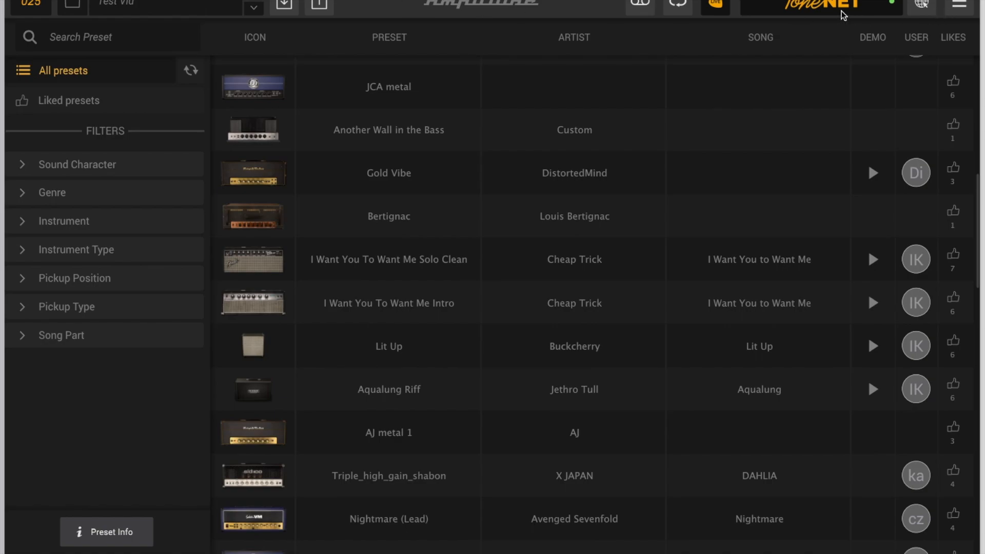
{"action": "left_click", "coordinate": [858, 7]}
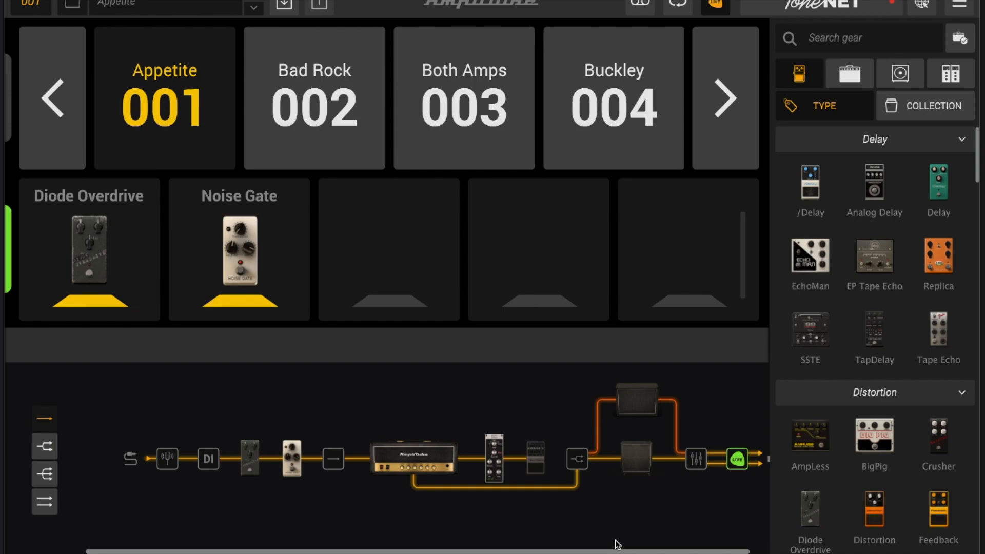
Step: Toggle the Diode Overdrive and the Noise Gate off and back on in the Appetite preset
{"action": "key", "text": "1"}
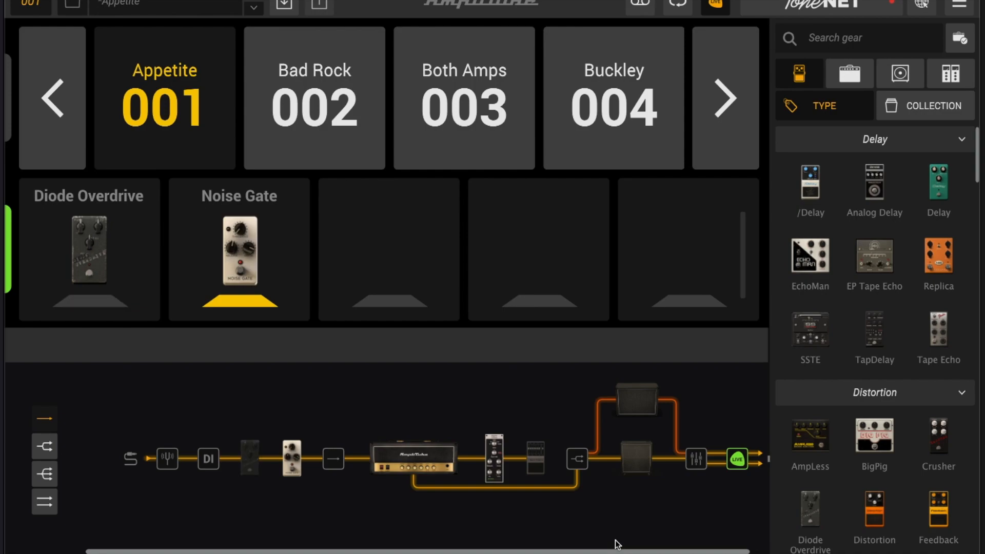
{"action": "key", "text": "1"}
{"action": "key", "text": "2"}
{"action": "key", "text": "2"}
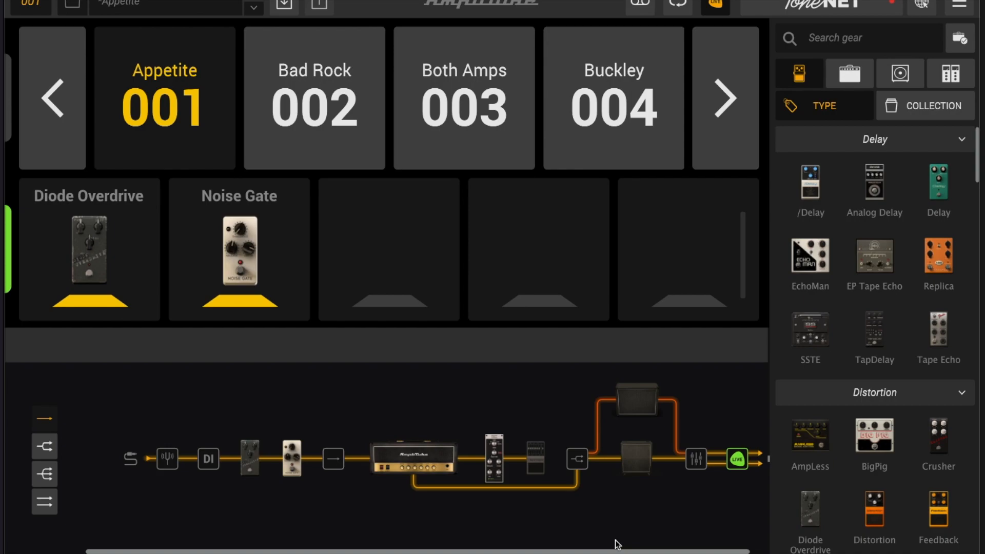
Step: Switch live control to the preset row and step through Bad Rock to Both Amps in slot 003
{"action": "key", "text": "Up"}
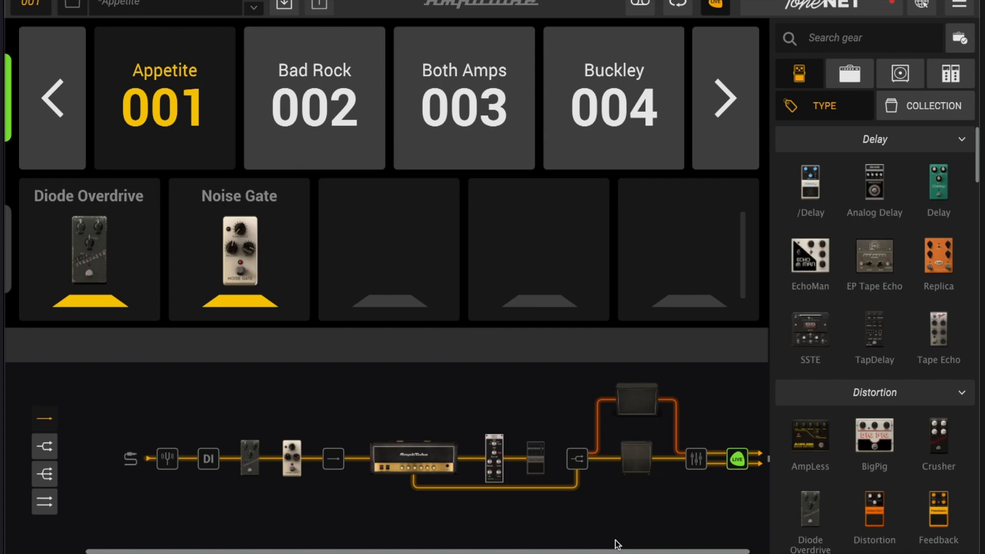
{"action": "key", "text": "Right"}
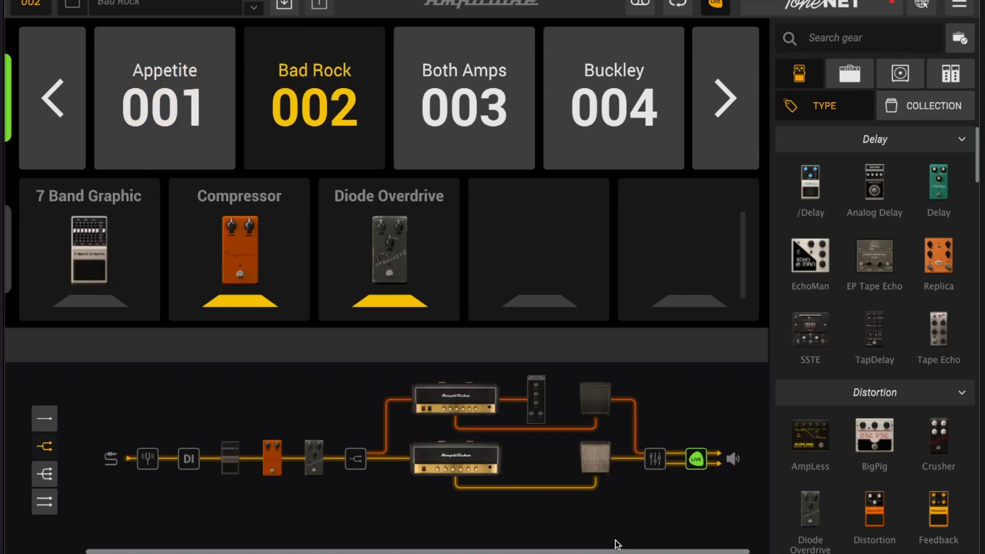
{"action": "key", "text": "Right"}
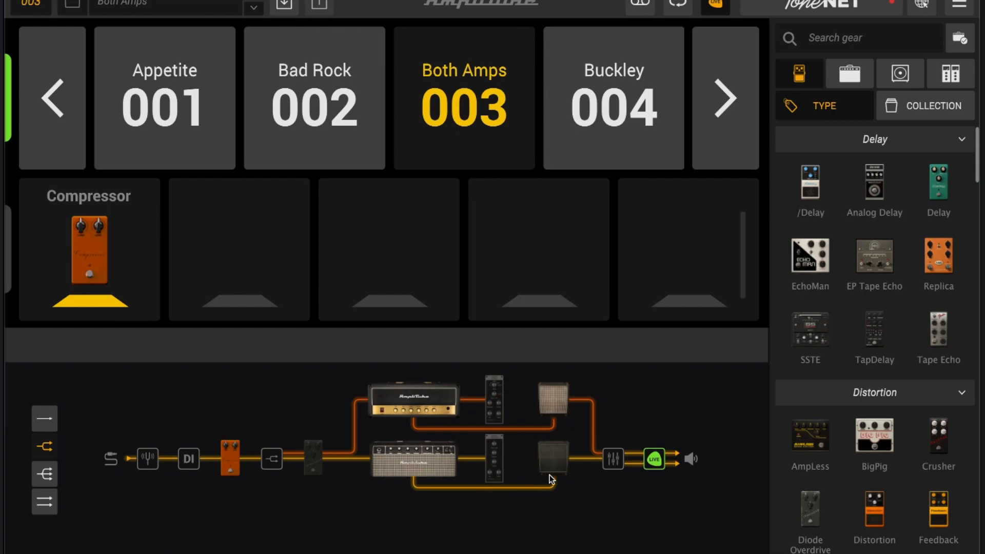
Step: Advance the live banks to slots 025 to 028 and recall Test Vid from slot 025
{"action": "left_click", "coordinate": [723, 96]}
{"action": "left_click", "coordinate": [724, 96]}
{"action": "left_click", "coordinate": [723, 96]}
{"action": "left_click", "coordinate": [723, 97]}
{"action": "left_click", "coordinate": [724, 97]}
{"action": "left_click", "coordinate": [724, 96]}
{"action": "left_click", "coordinate": [162, 95]}
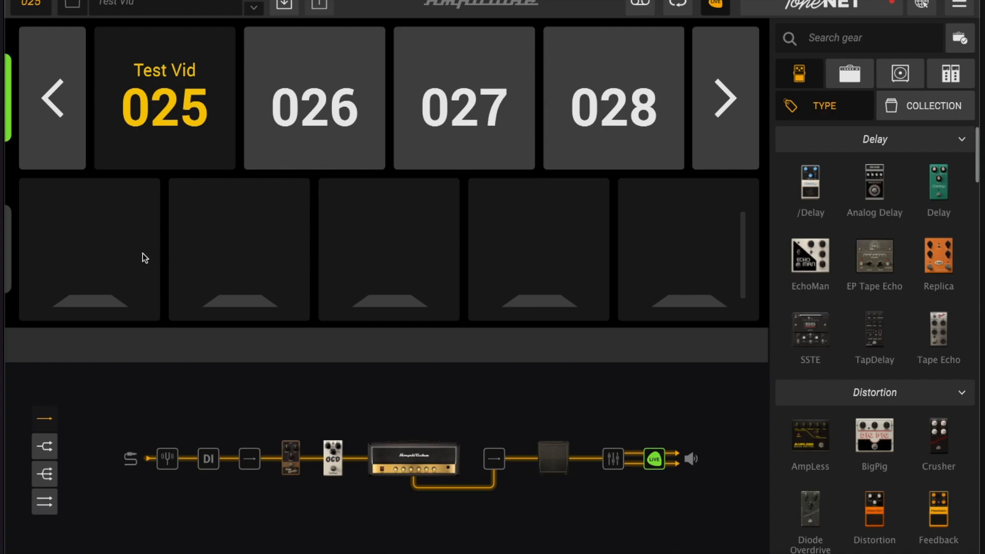
{"action": "left_click", "coordinate": [13, 226]}
Step: Open the MIDI program change assignments in the control settings and view the preset choices for slot 025
{"action": "left_click", "coordinate": [961, 7]}
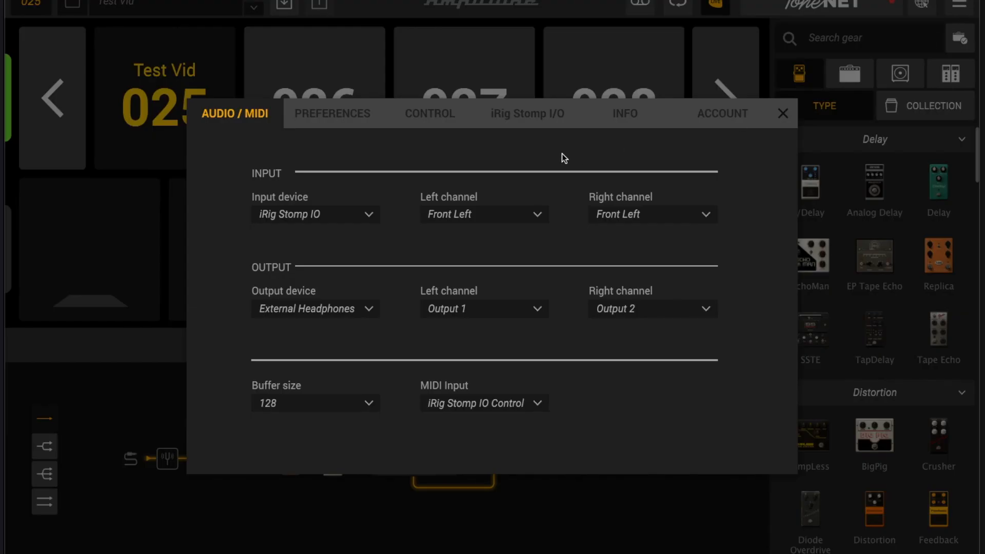
{"action": "left_click", "coordinate": [441, 112]}
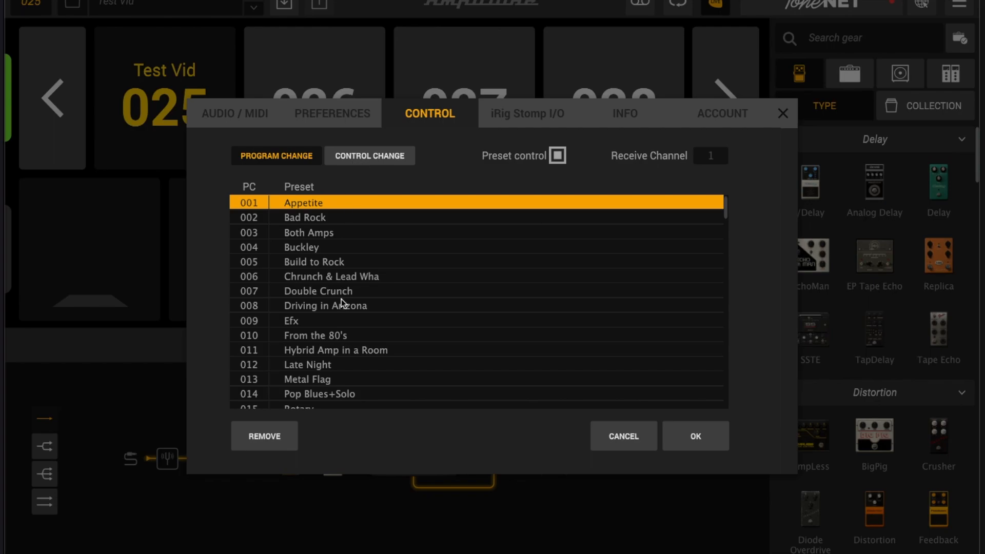
{"action": "scroll", "coordinate": [343, 300], "scroll_direction": "down", "scroll_amount": 5}
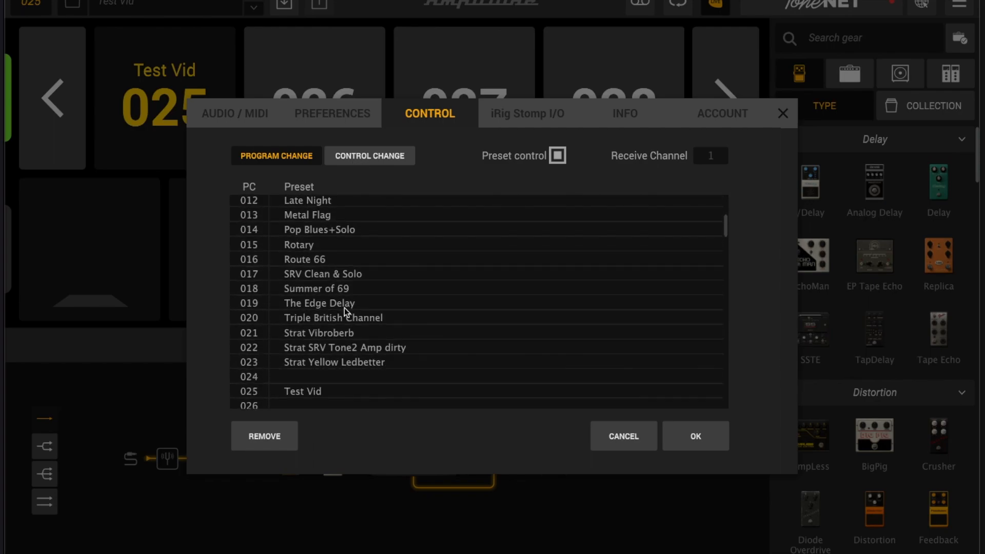
{"action": "left_click", "coordinate": [309, 391]}
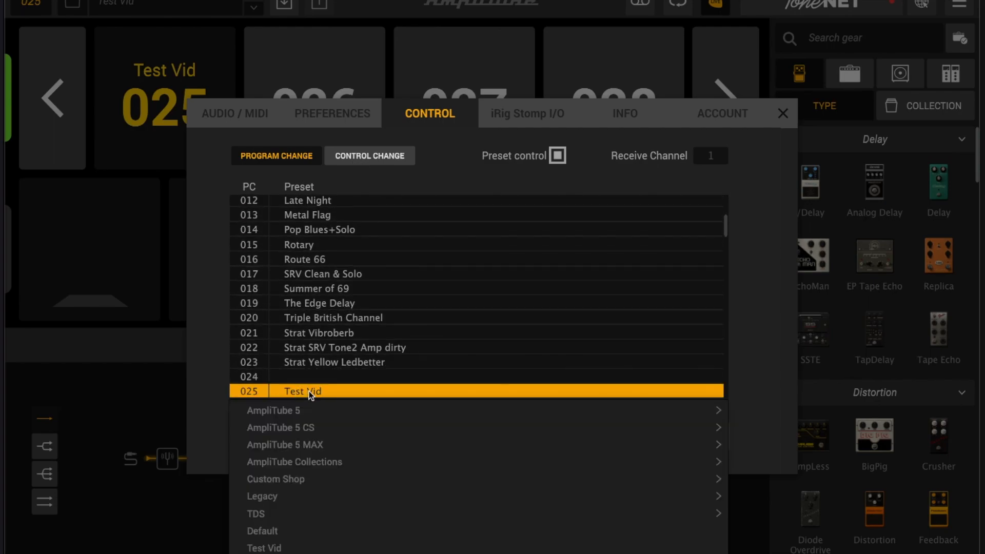
Step: Show the preset-level control change assignments and select the '63 Reverb Bypass parameter
{"action": "left_click", "coordinate": [378, 158]}
{"action": "left_click", "coordinate": [400, 178]}
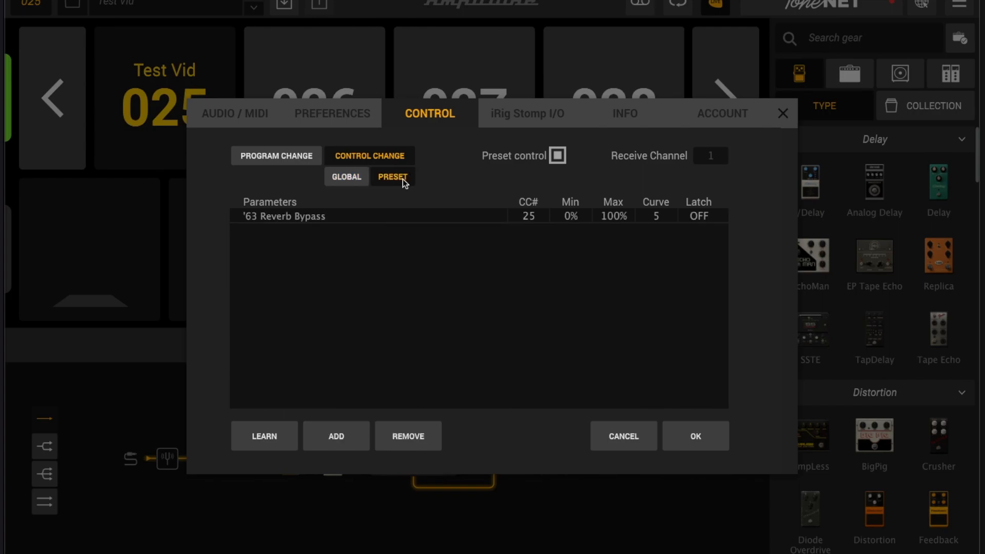
{"action": "left_click", "coordinate": [414, 215]}
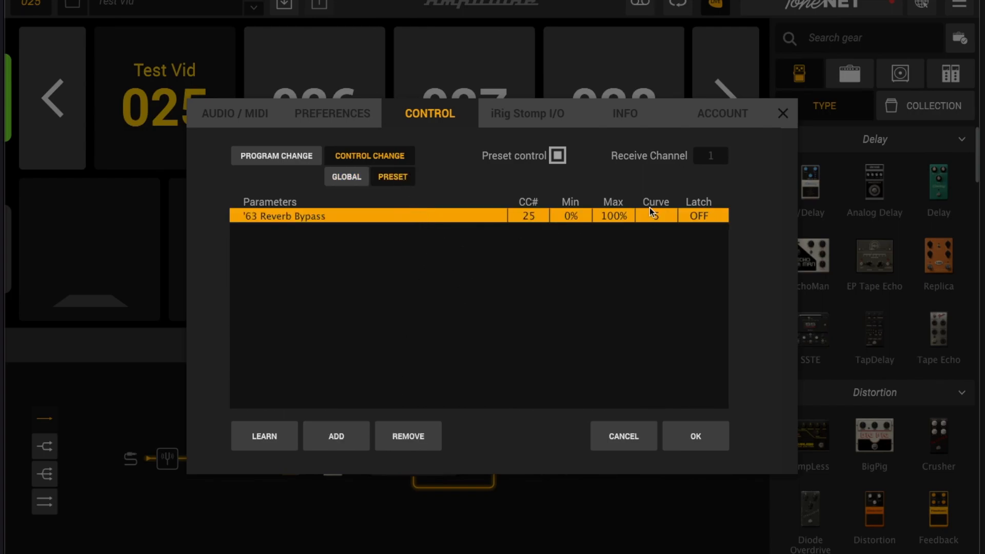
Step: Start MIDI learn for the '63 Reverb Bypass parameter, cancel the learning, and accept the control settings
{"action": "left_click", "coordinate": [264, 437]}
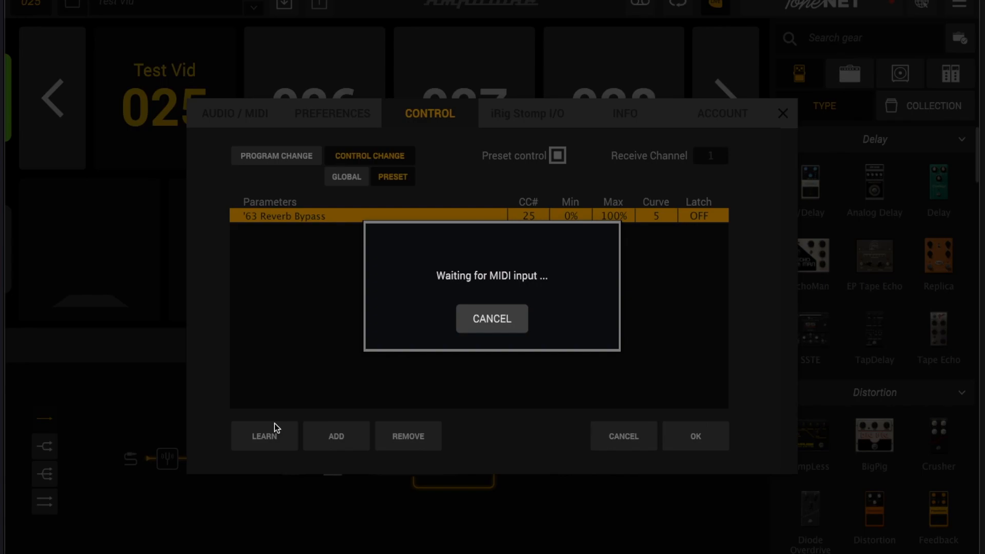
{"action": "left_click", "coordinate": [494, 323]}
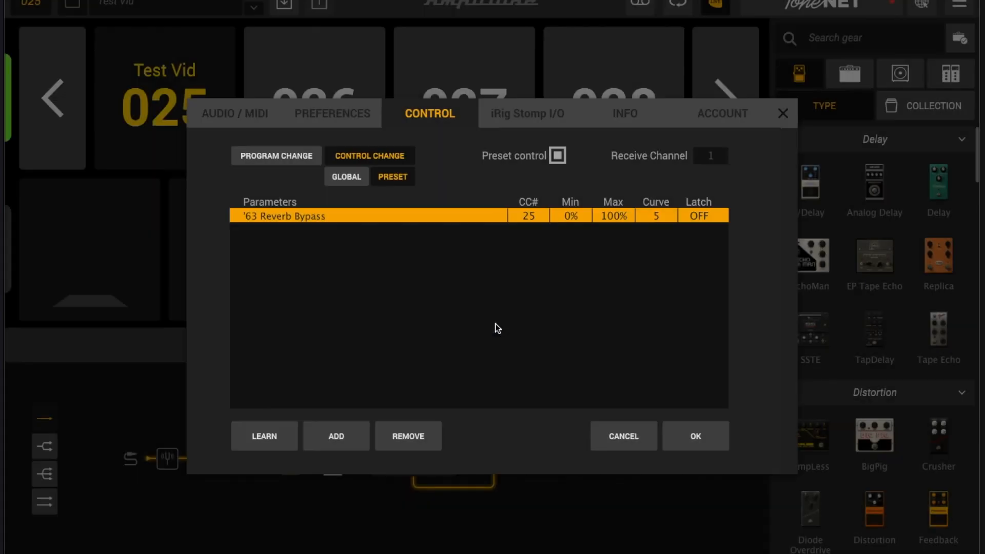
{"action": "left_click", "coordinate": [695, 436]}
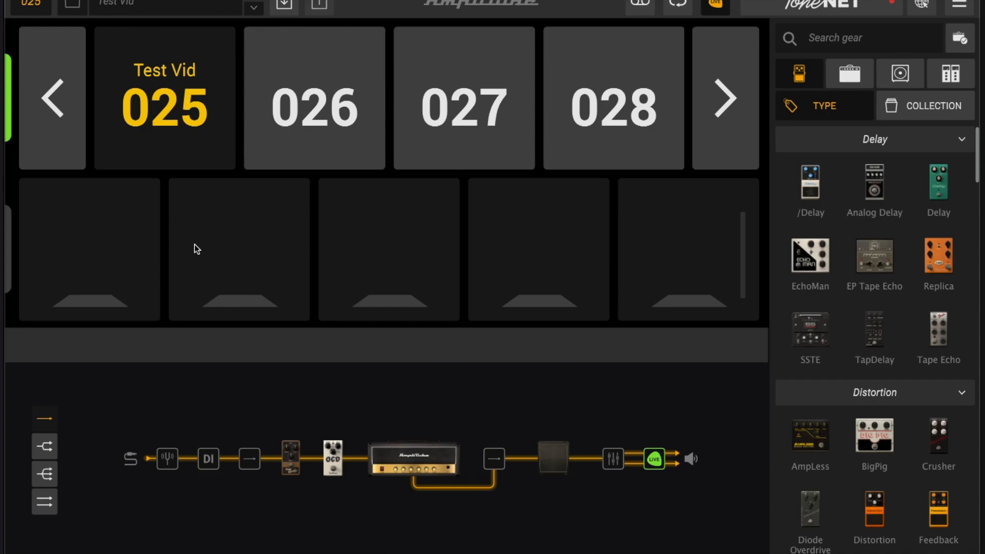
Step: Move the '63 Reverb and OCD pedals one slot earlier in the signal chain to fill the first two stomp switches
{"action": "left_click", "coordinate": [378, 299]}
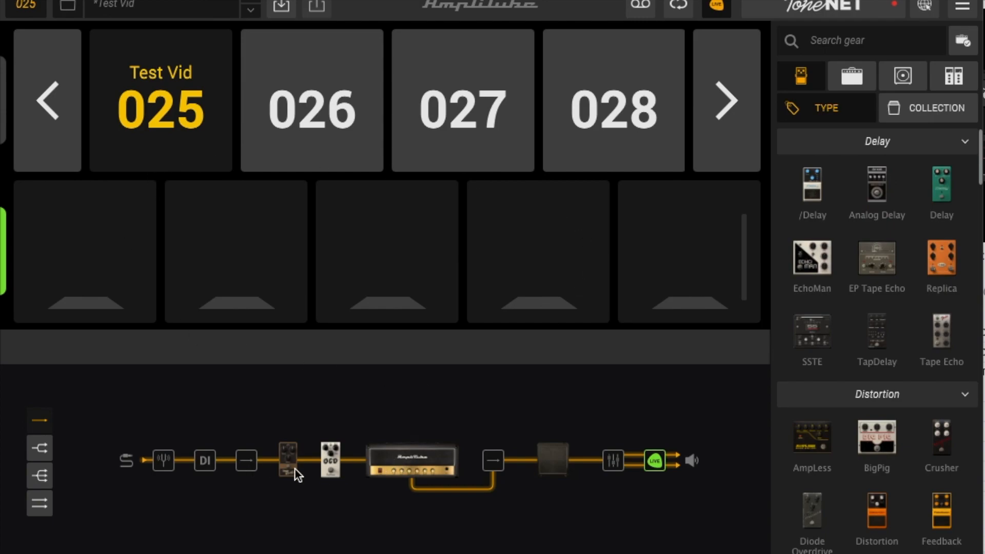
{"action": "left_click_drag", "start_coordinate": [288, 465], "coordinate": [236, 462]}
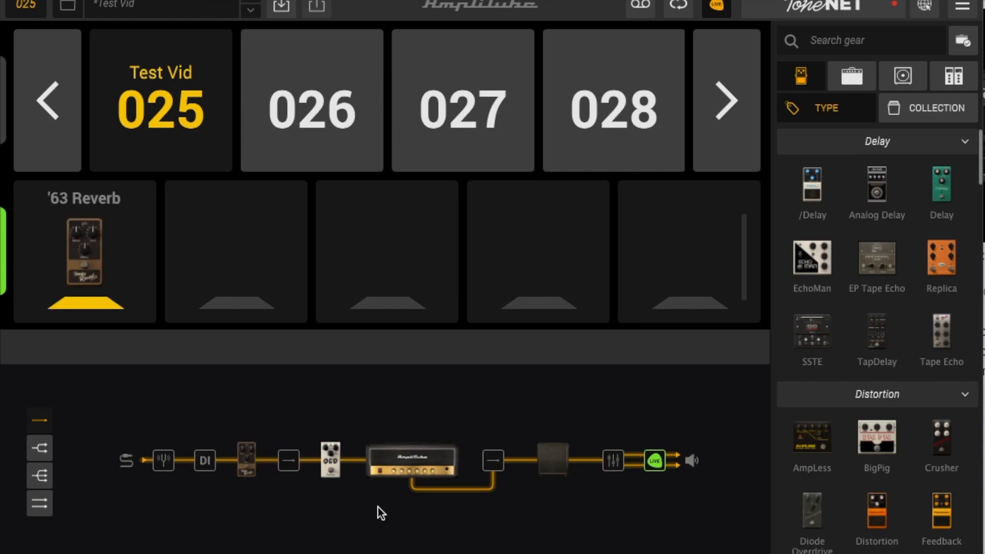
{"action": "left_click_drag", "start_coordinate": [337, 451], "coordinate": [283, 461]}
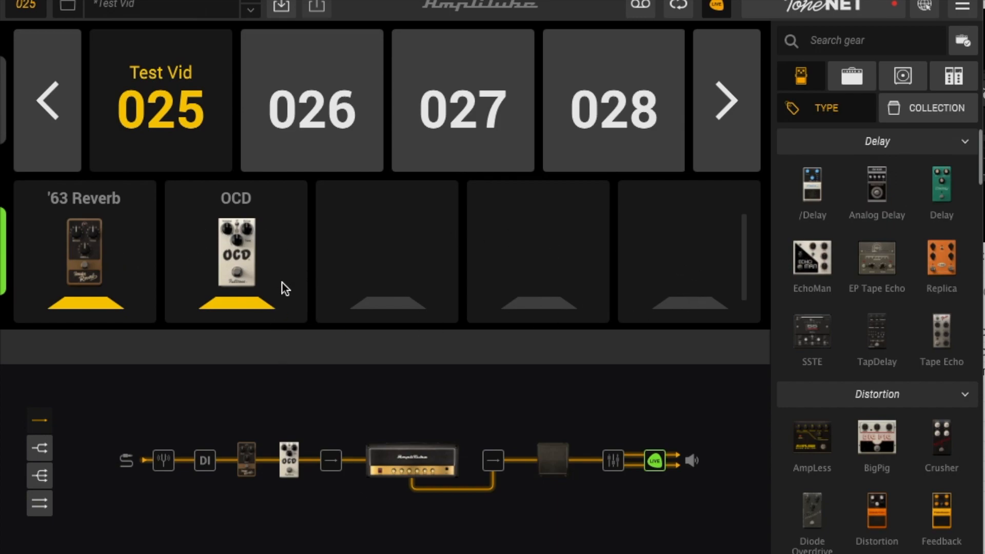
Step: Toggle the '63 Reverb stomp off and back on, and toggle the OCD stomp repeatedly, leaving it bypassed
{"action": "key", "text": "1"}
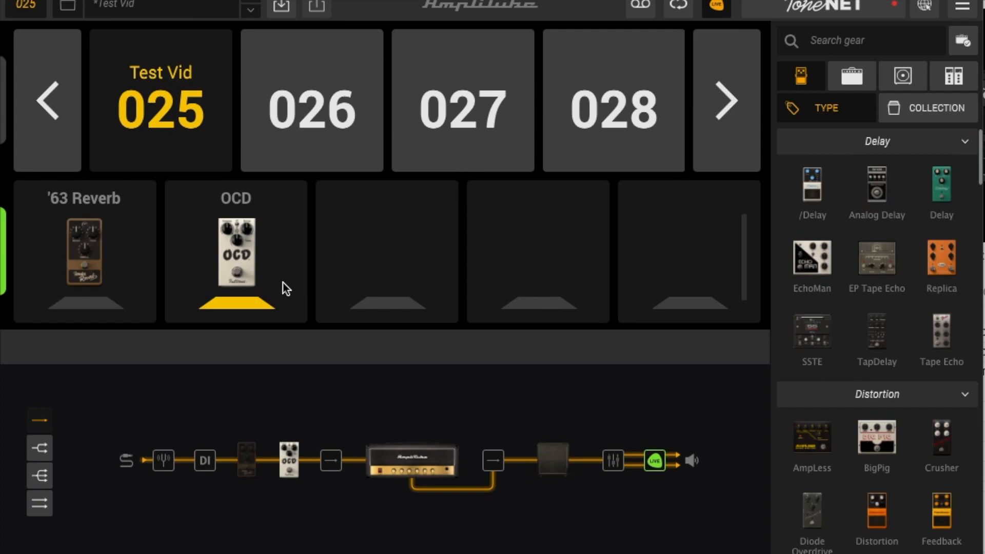
{"action": "key", "text": "1"}
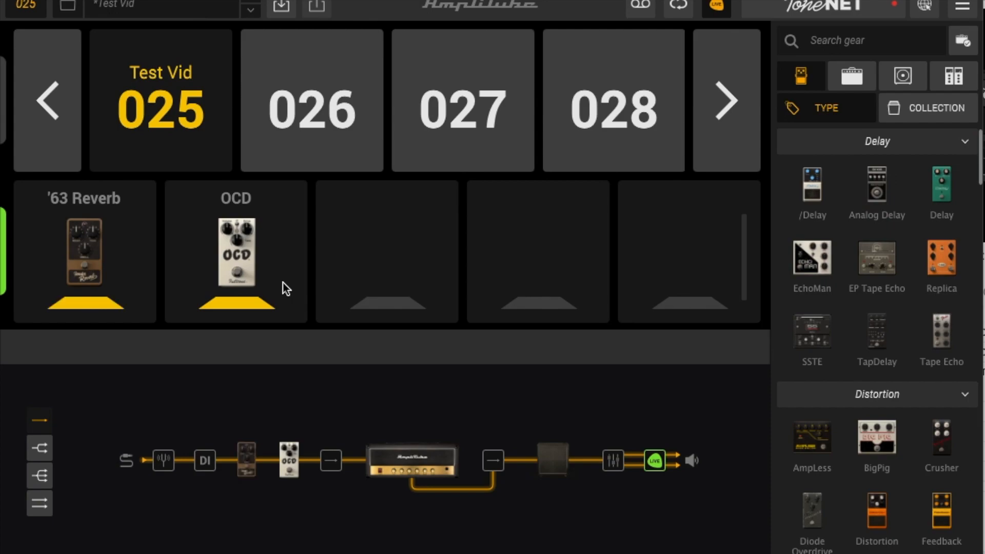
{"action": "key", "text": "2"}
{"action": "key", "text": "2"}
{"action": "key", "text": "2"}
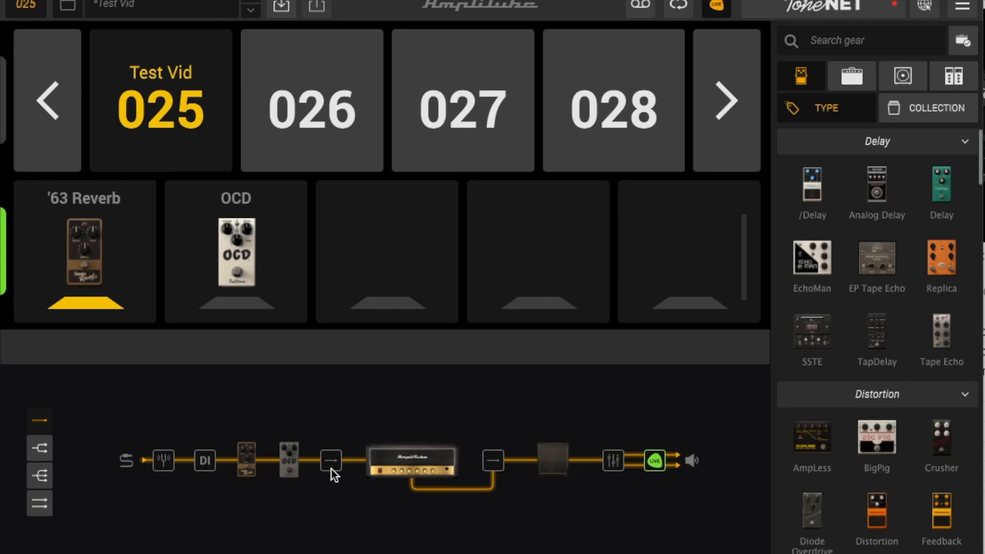
{"action": "mouse_move", "coordinate": [287, 462]}
{"action": "left_mouse_down"}
{"action": "mouse_move", "coordinate": [352, 467]}
{"action": "mouse_move", "coordinate": [292, 473]}
{"action": "left_mouse_up"}
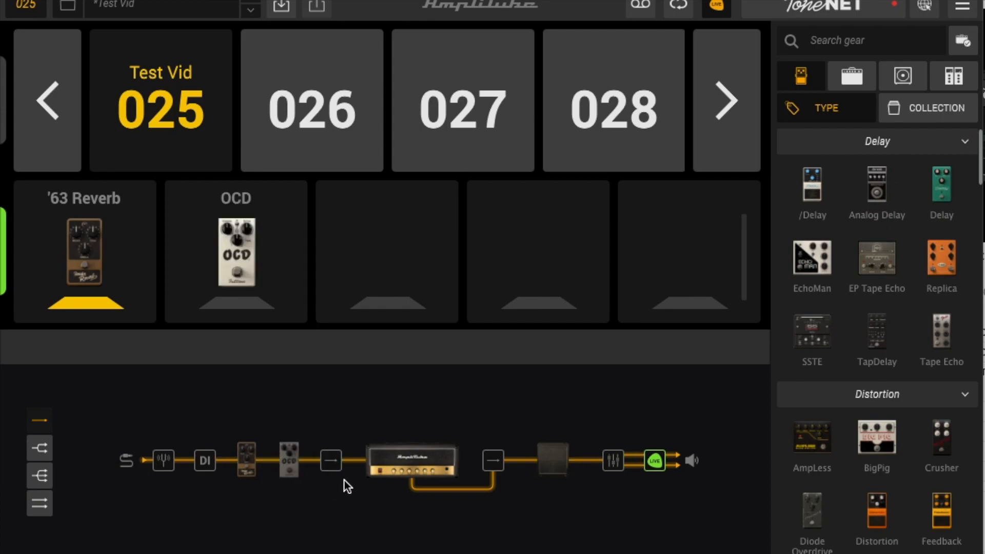